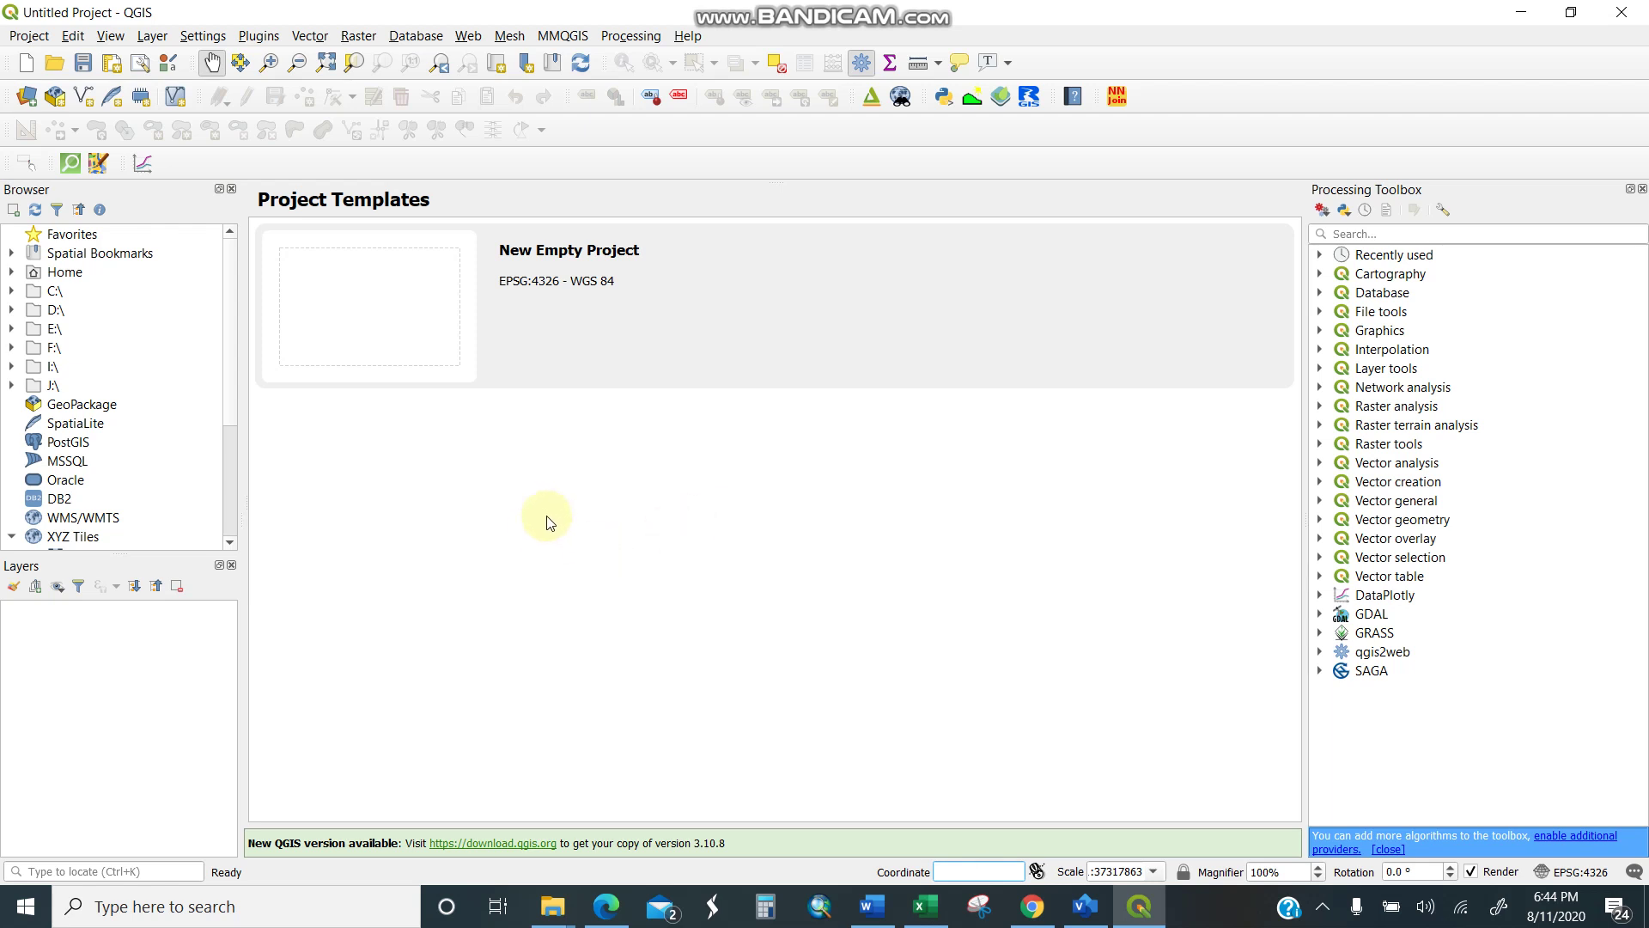
Step: Open the Data Source Manager via Layer > Add Layer > Add Vector Layer
click(151, 35)
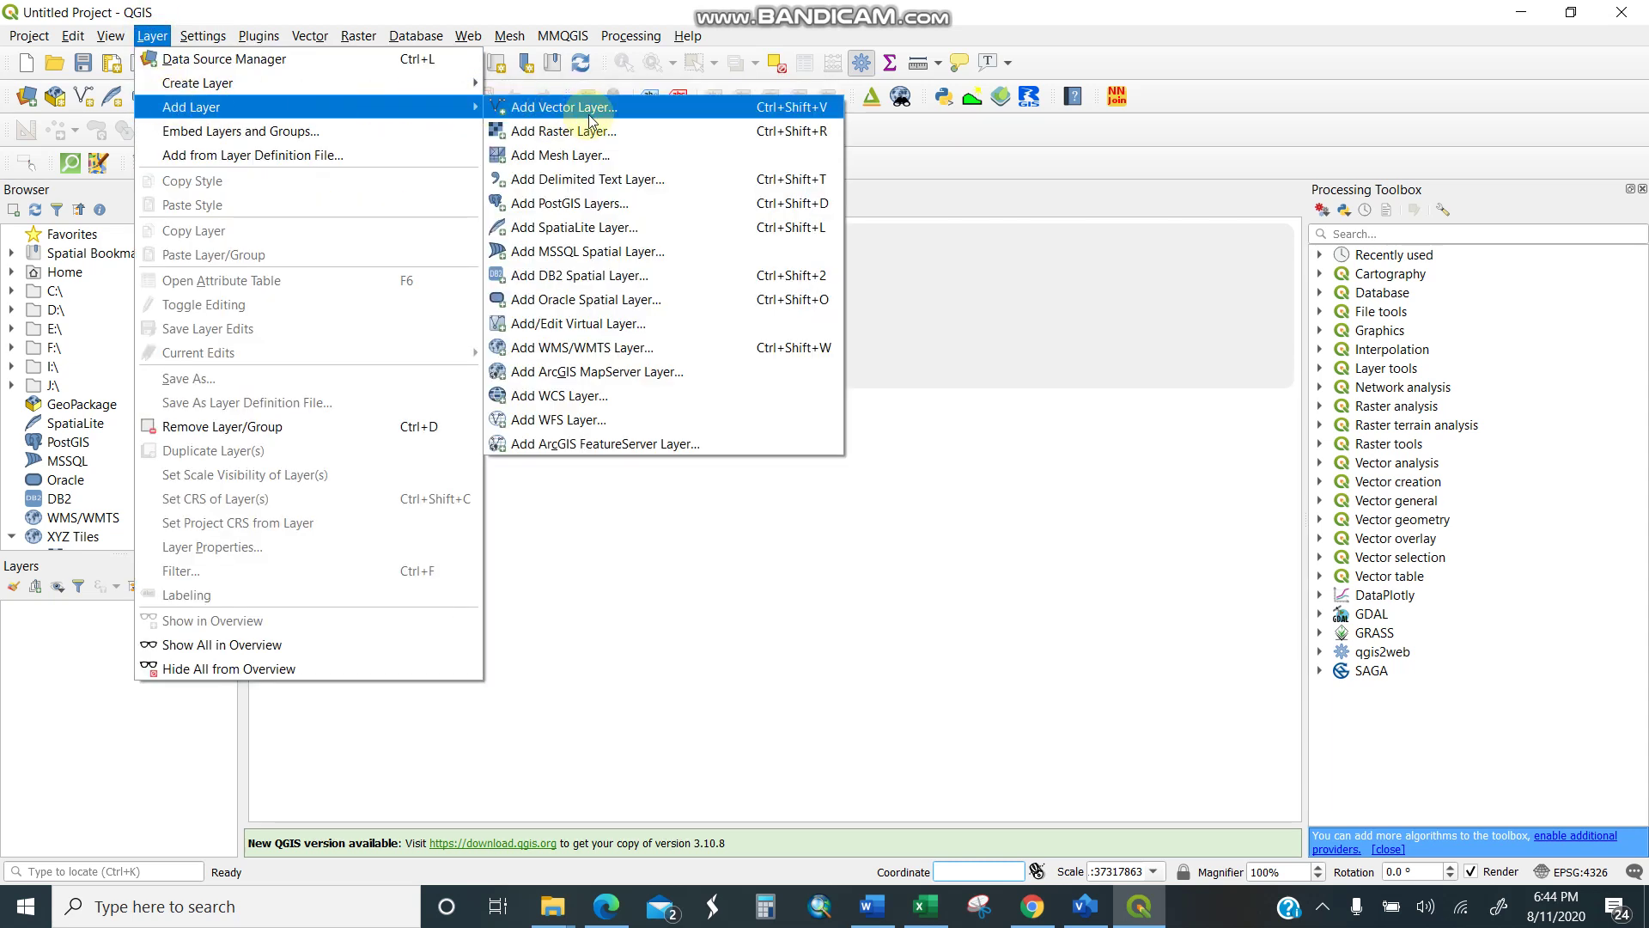
mouse_move(191, 107)
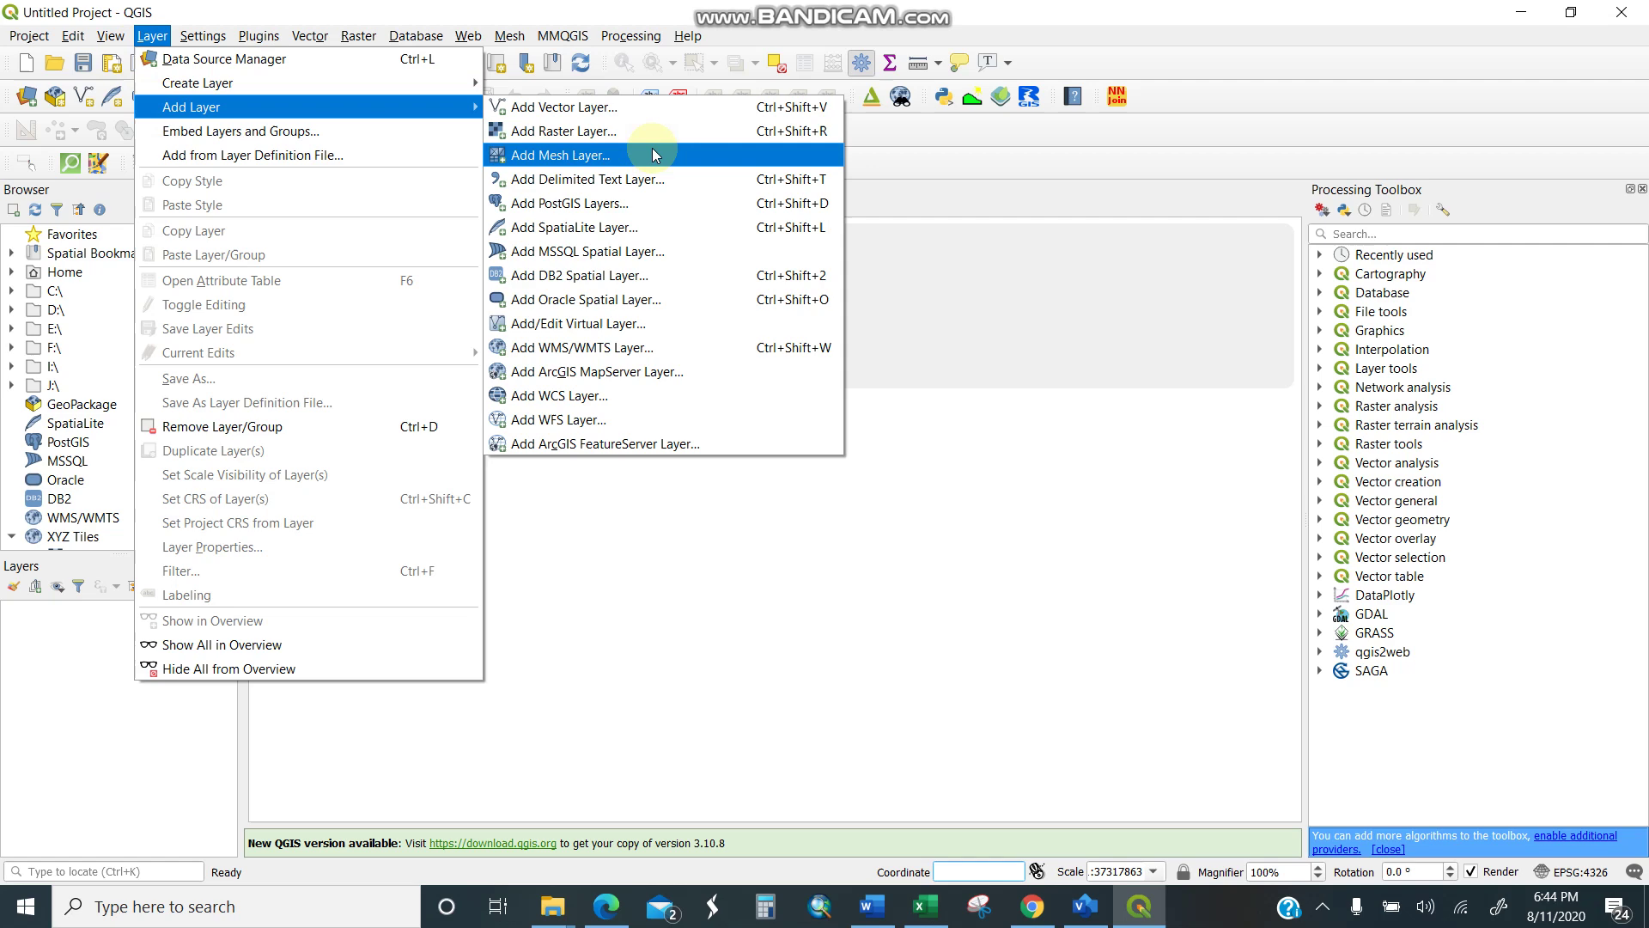
click(694, 108)
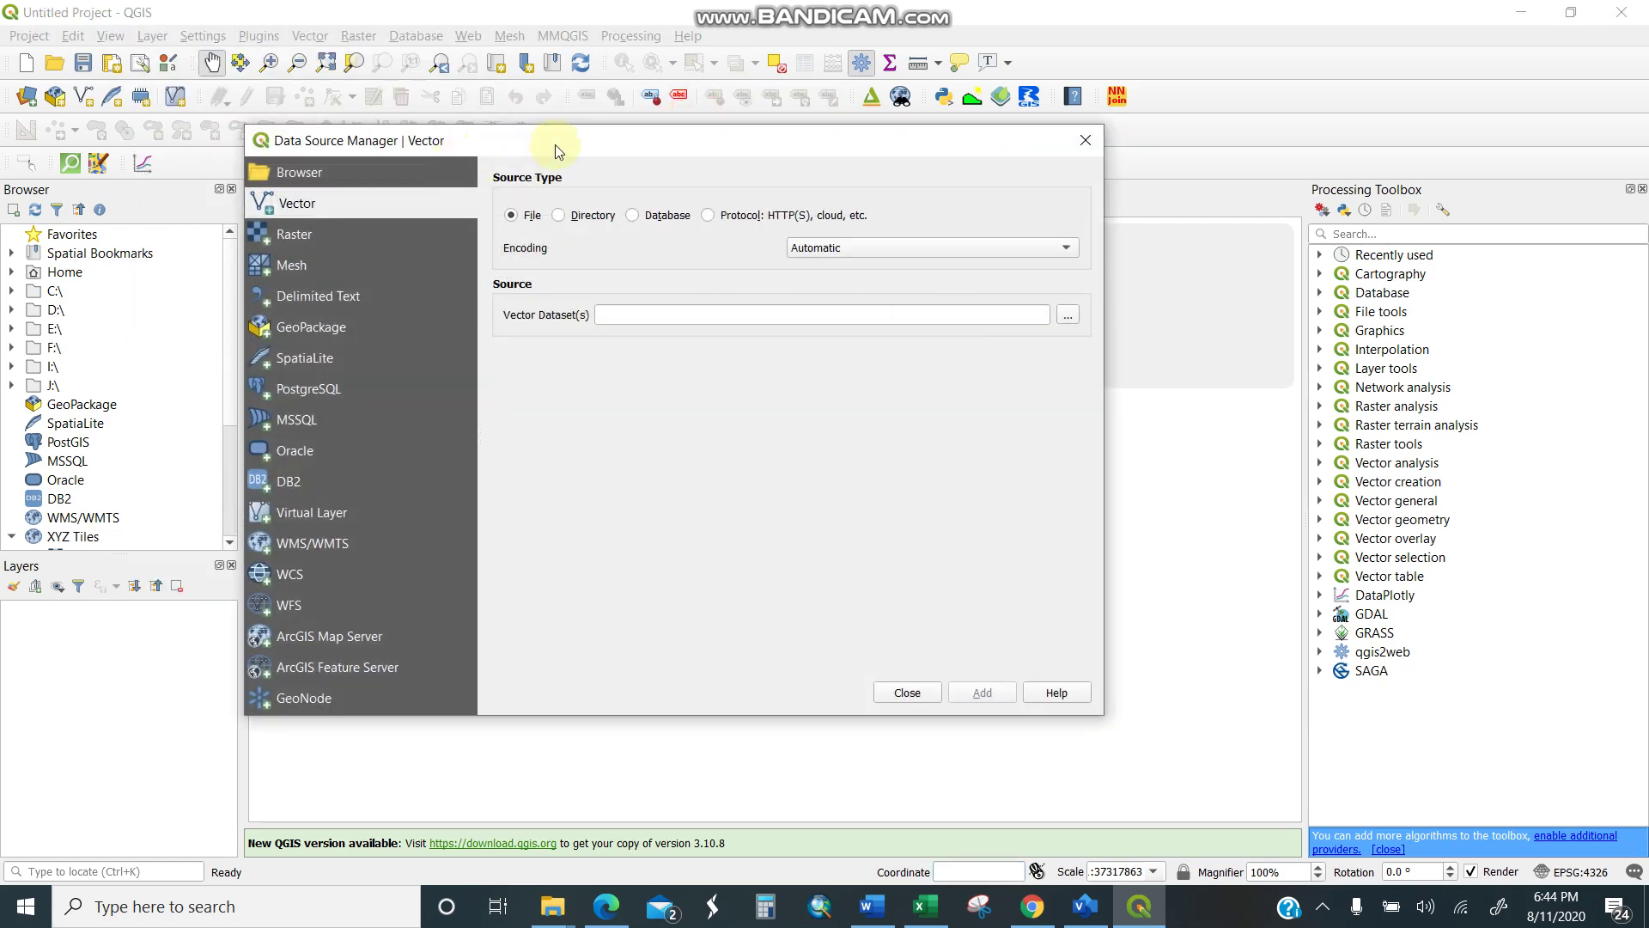
mouse_move(555, 144)
mouse_down()
mouse_move(645, 103)
mouse_move(522, 79)
mouse_up()
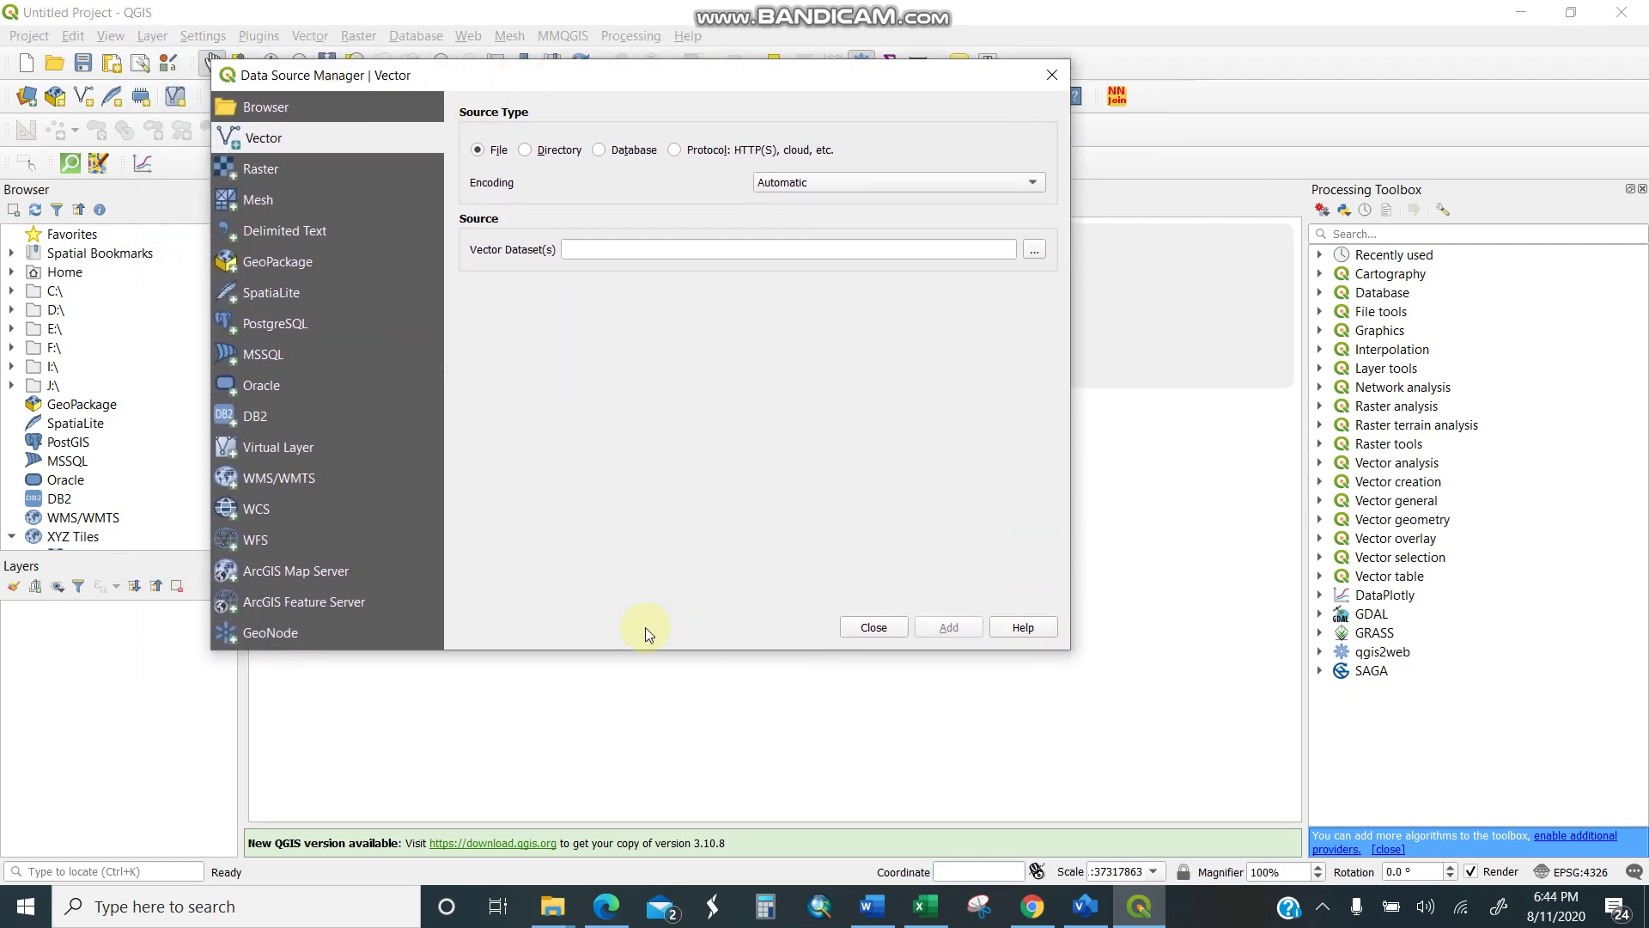
drag(691, 81, 726, 114)
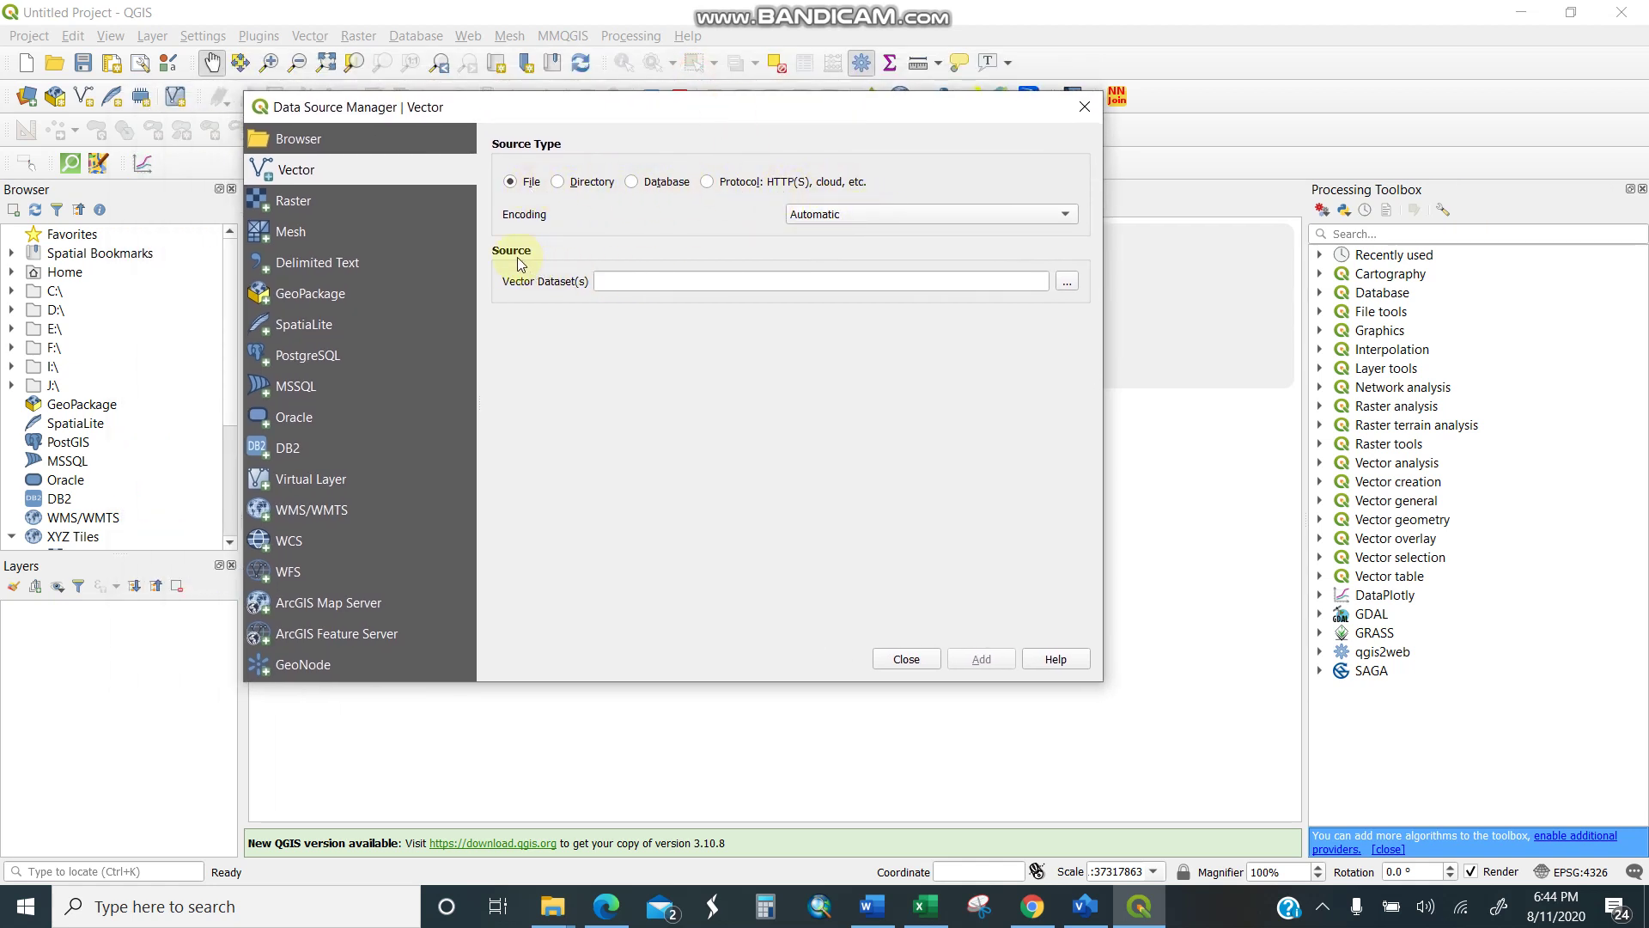
Step: Browse into the TZ_Districts_WGS 84 folder and look over its district files
click(1067, 282)
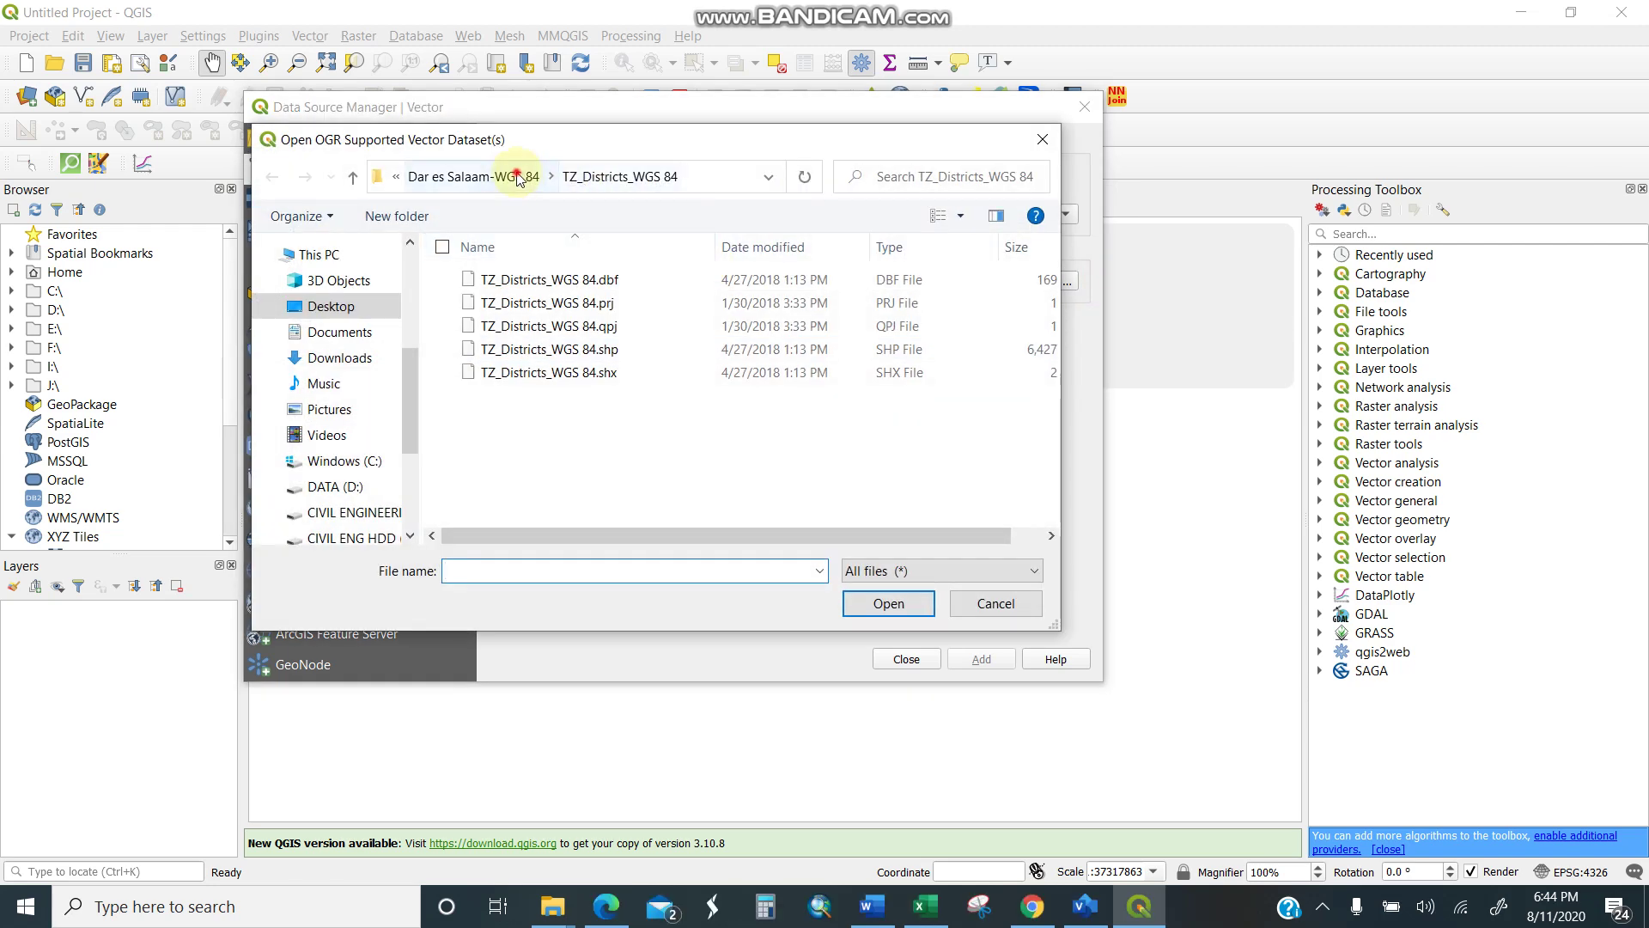
click(522, 175)
double_click(571, 351)
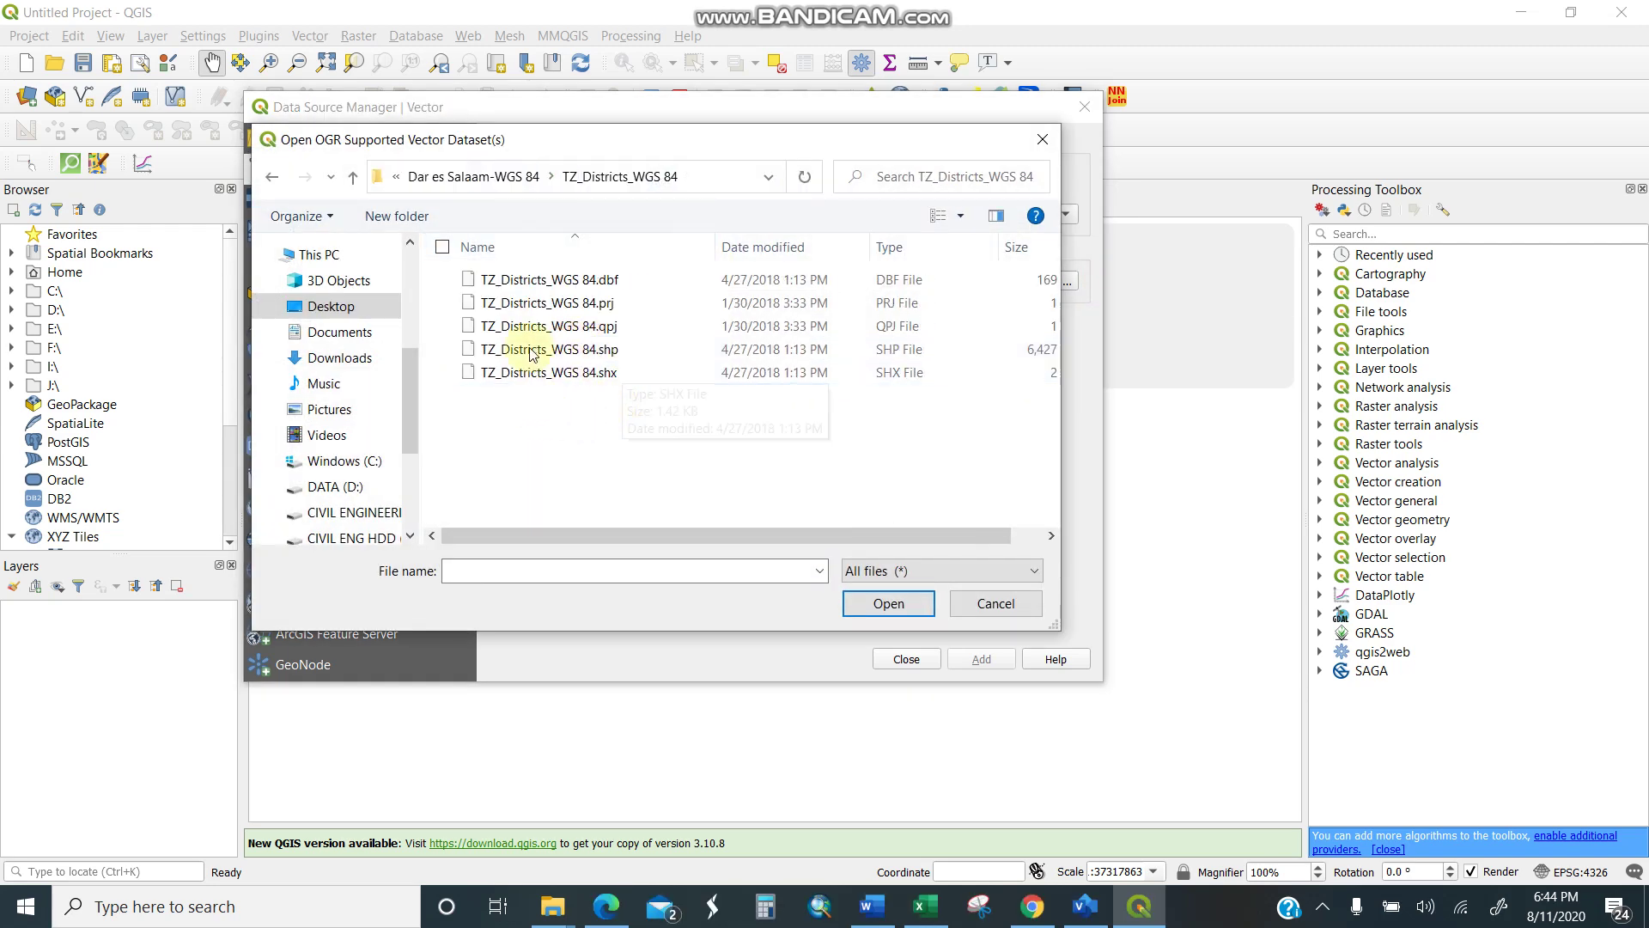
click(612, 280)
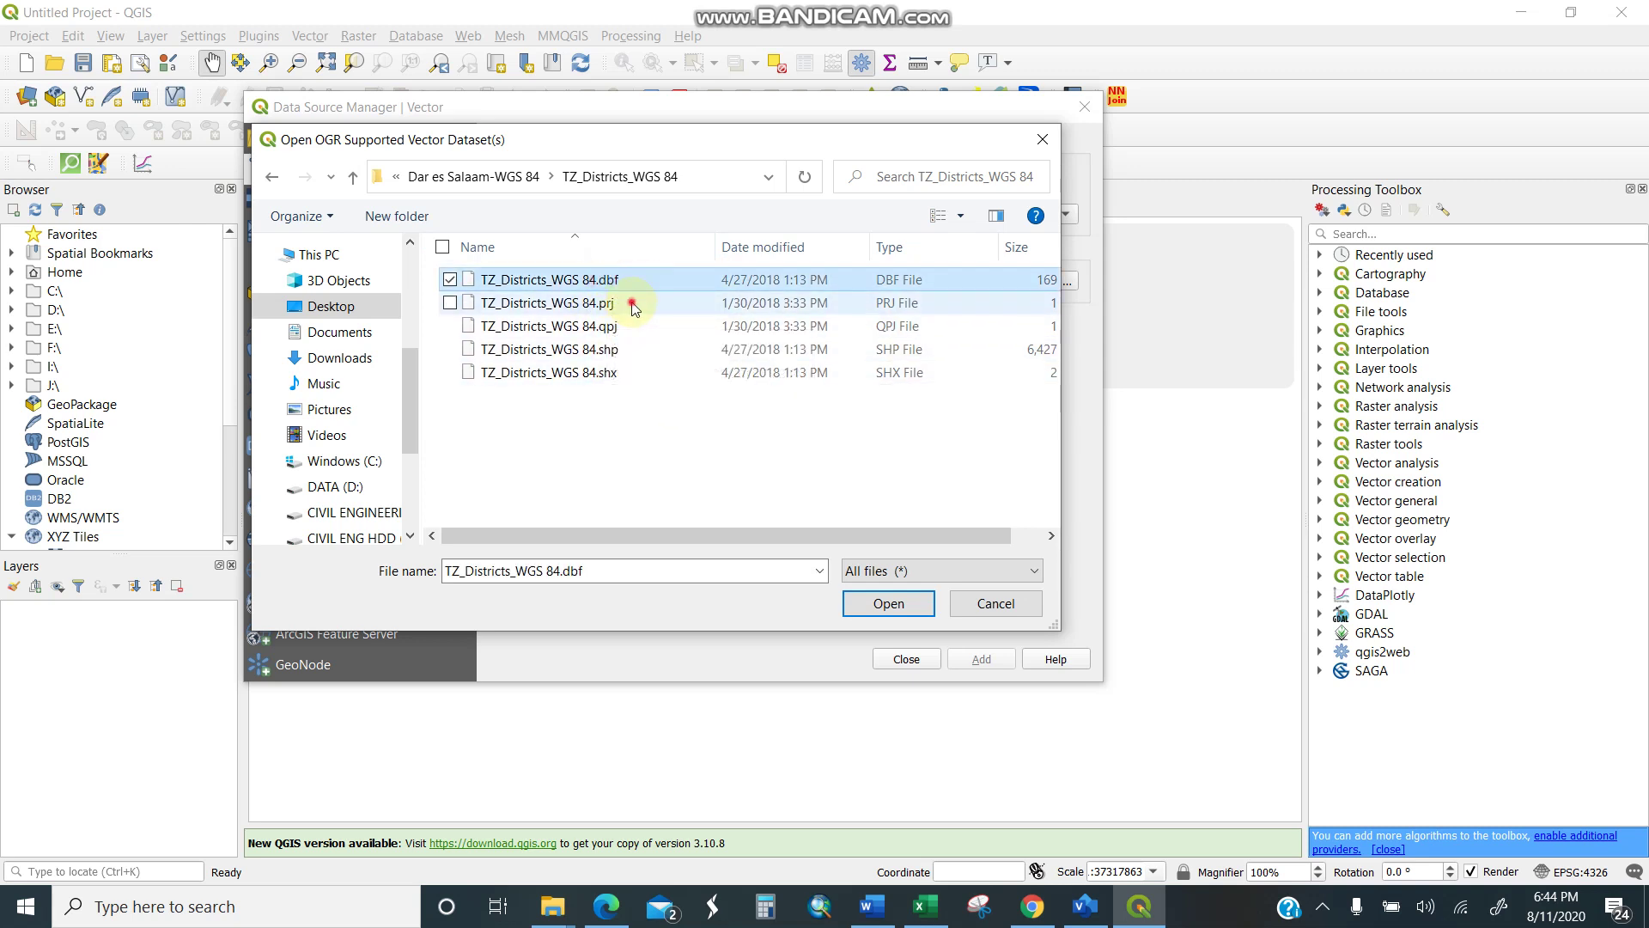
click(610, 303)
click(599, 377)
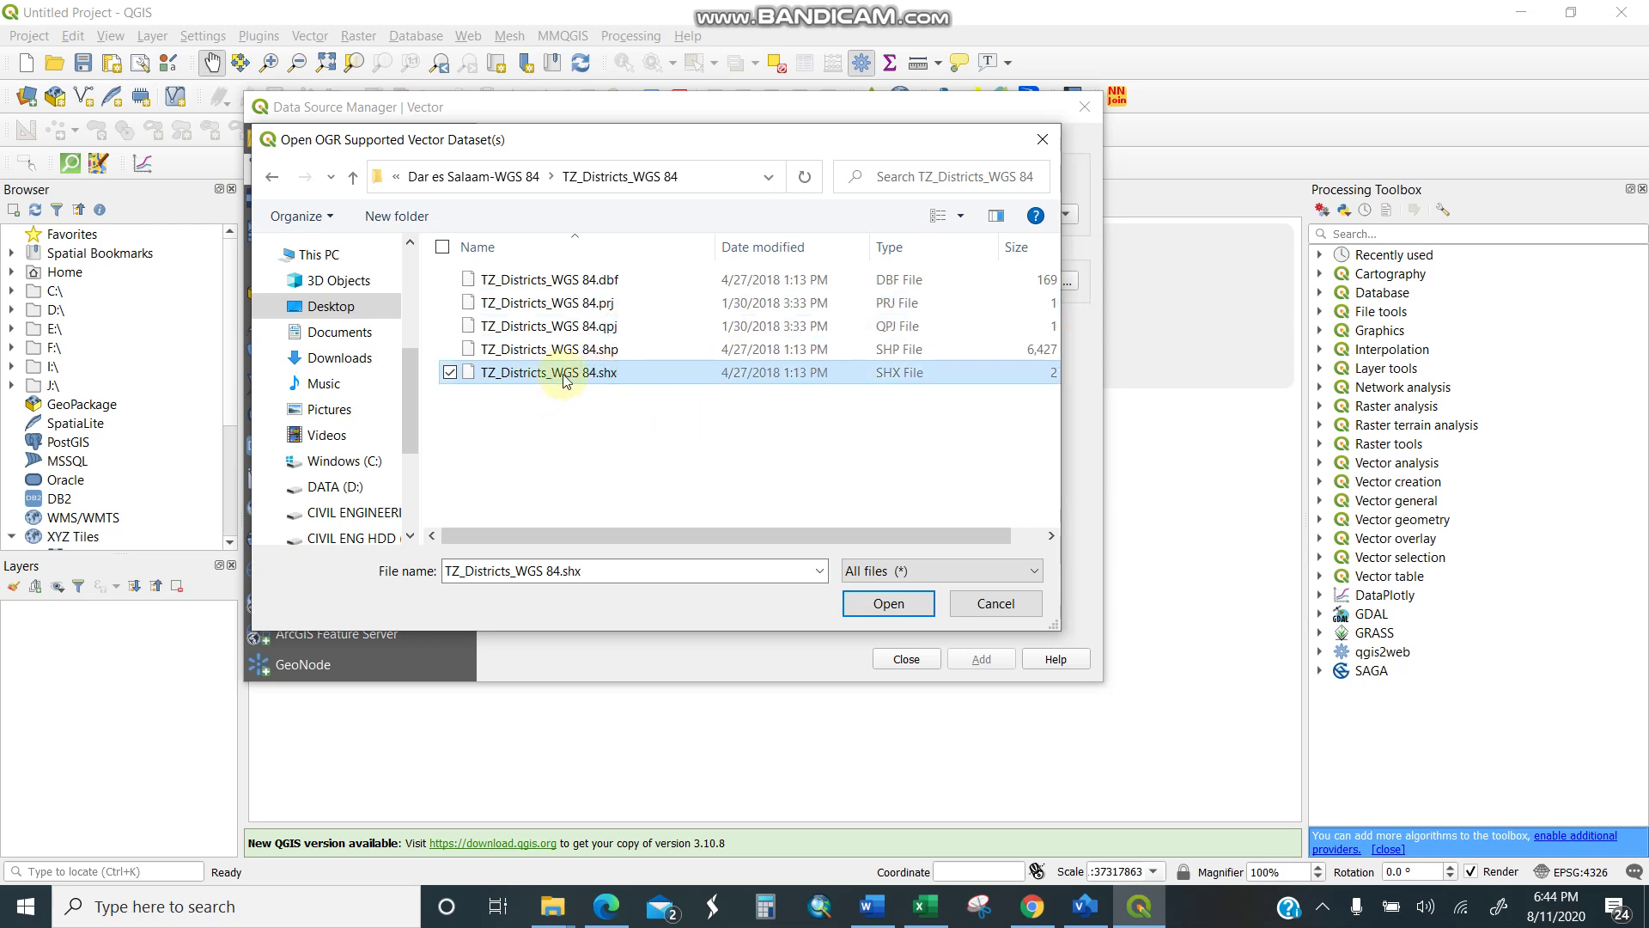
click(605, 352)
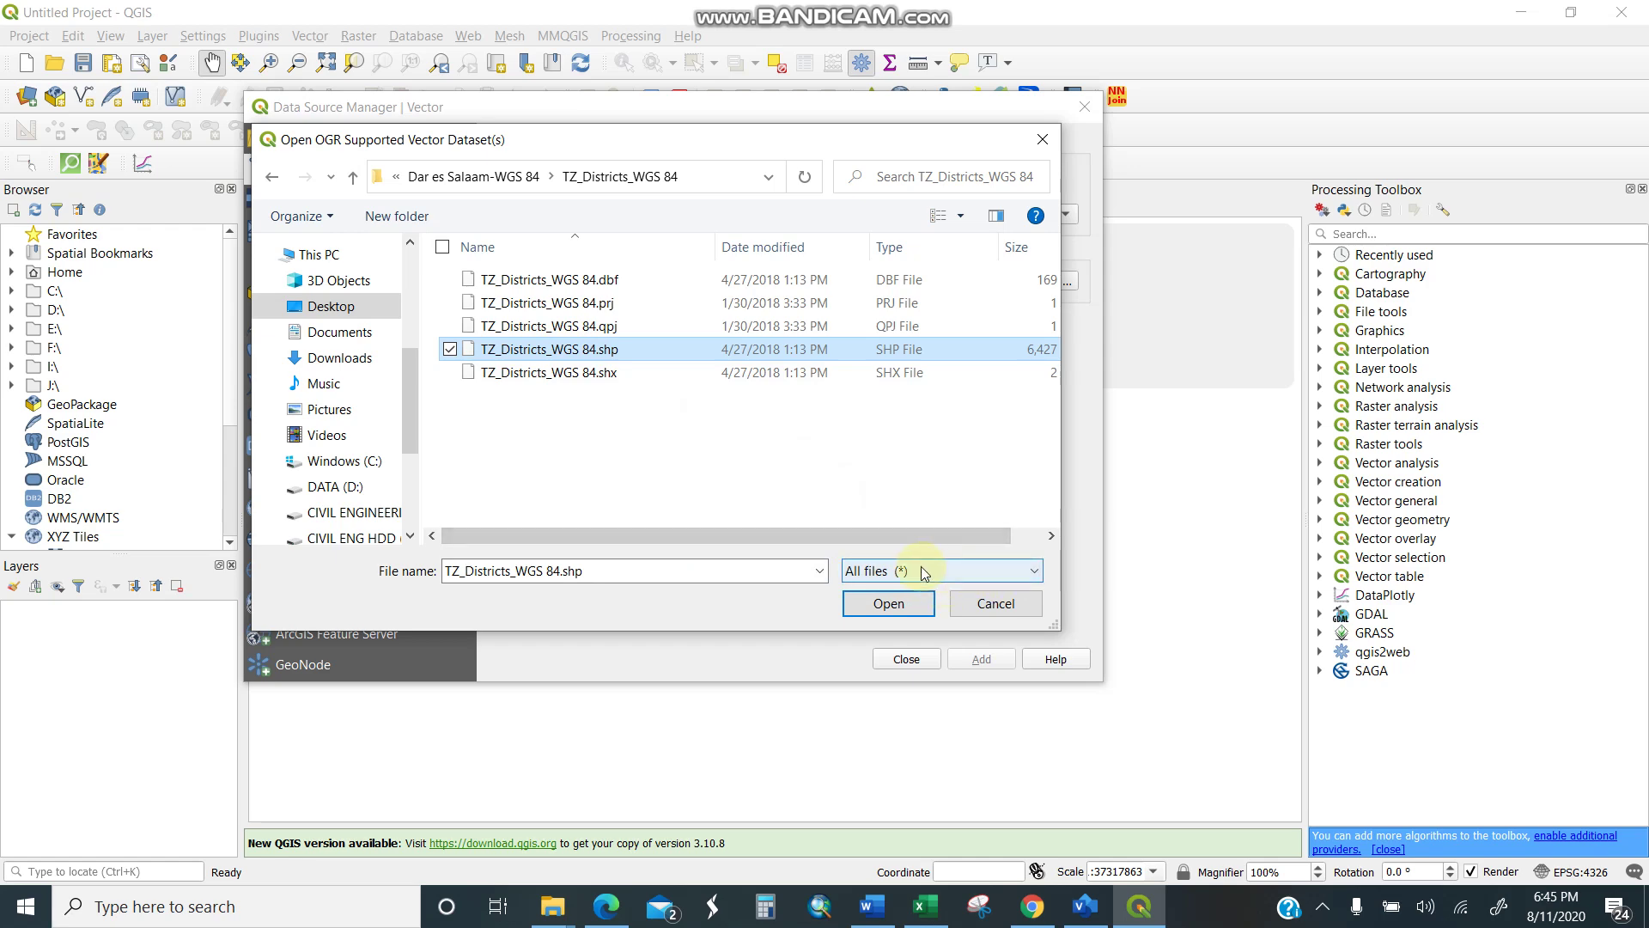
Step: Filter to ESRI Shapefiles and choose TZ_Districts_WGS 84.shp as the dataset
click(1034, 575)
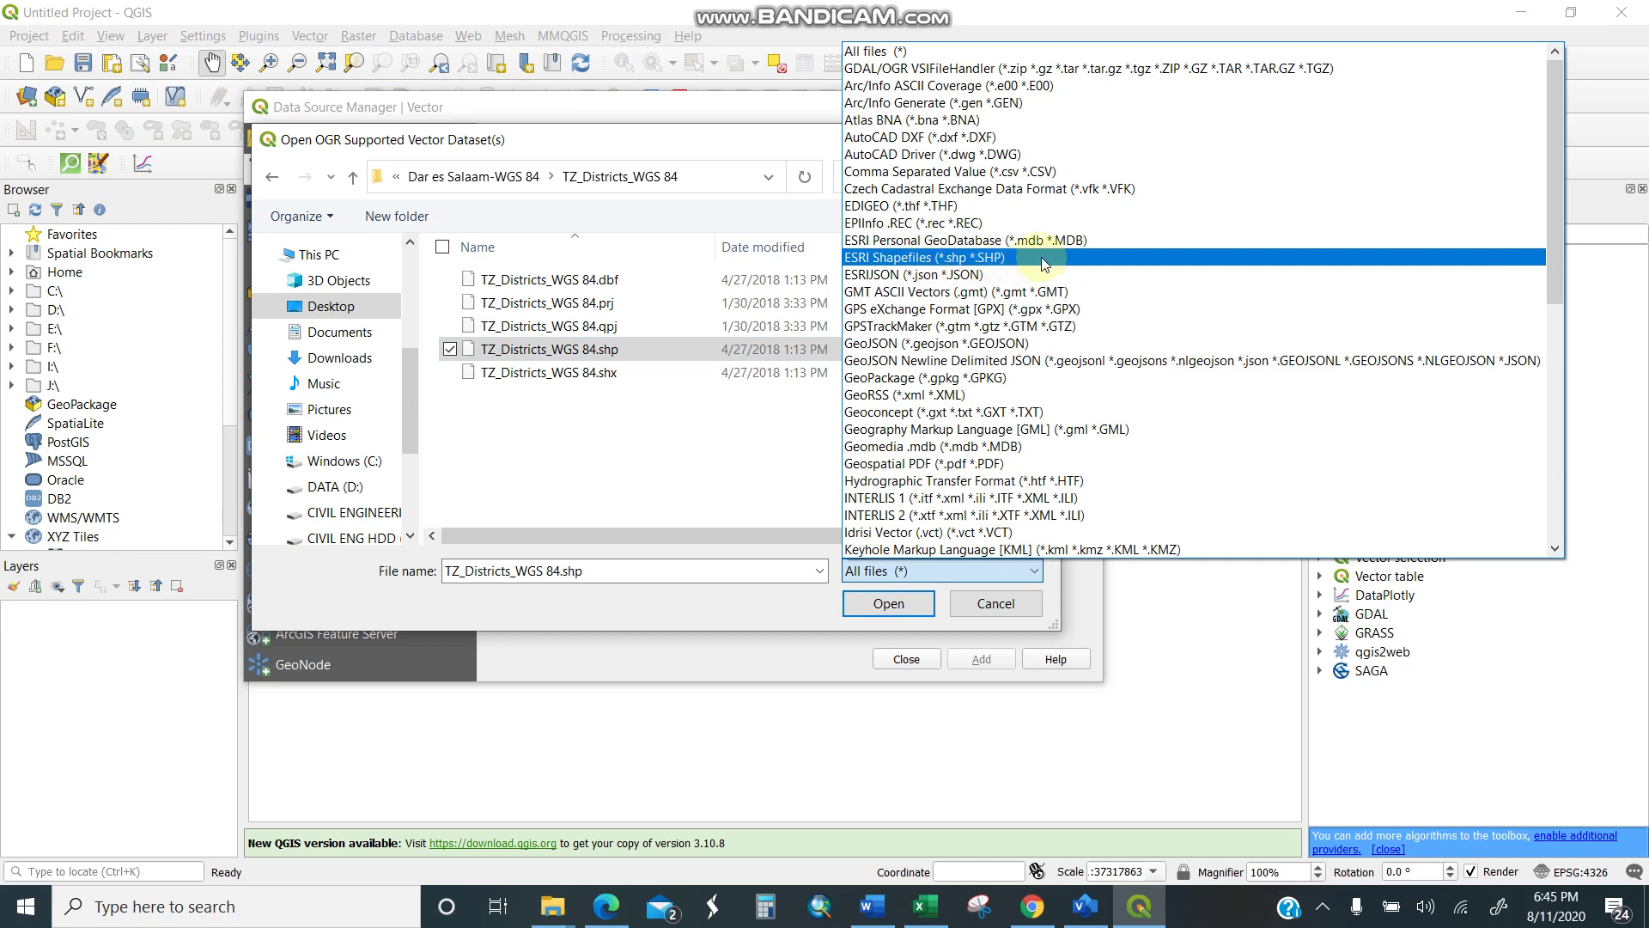
click(1021, 257)
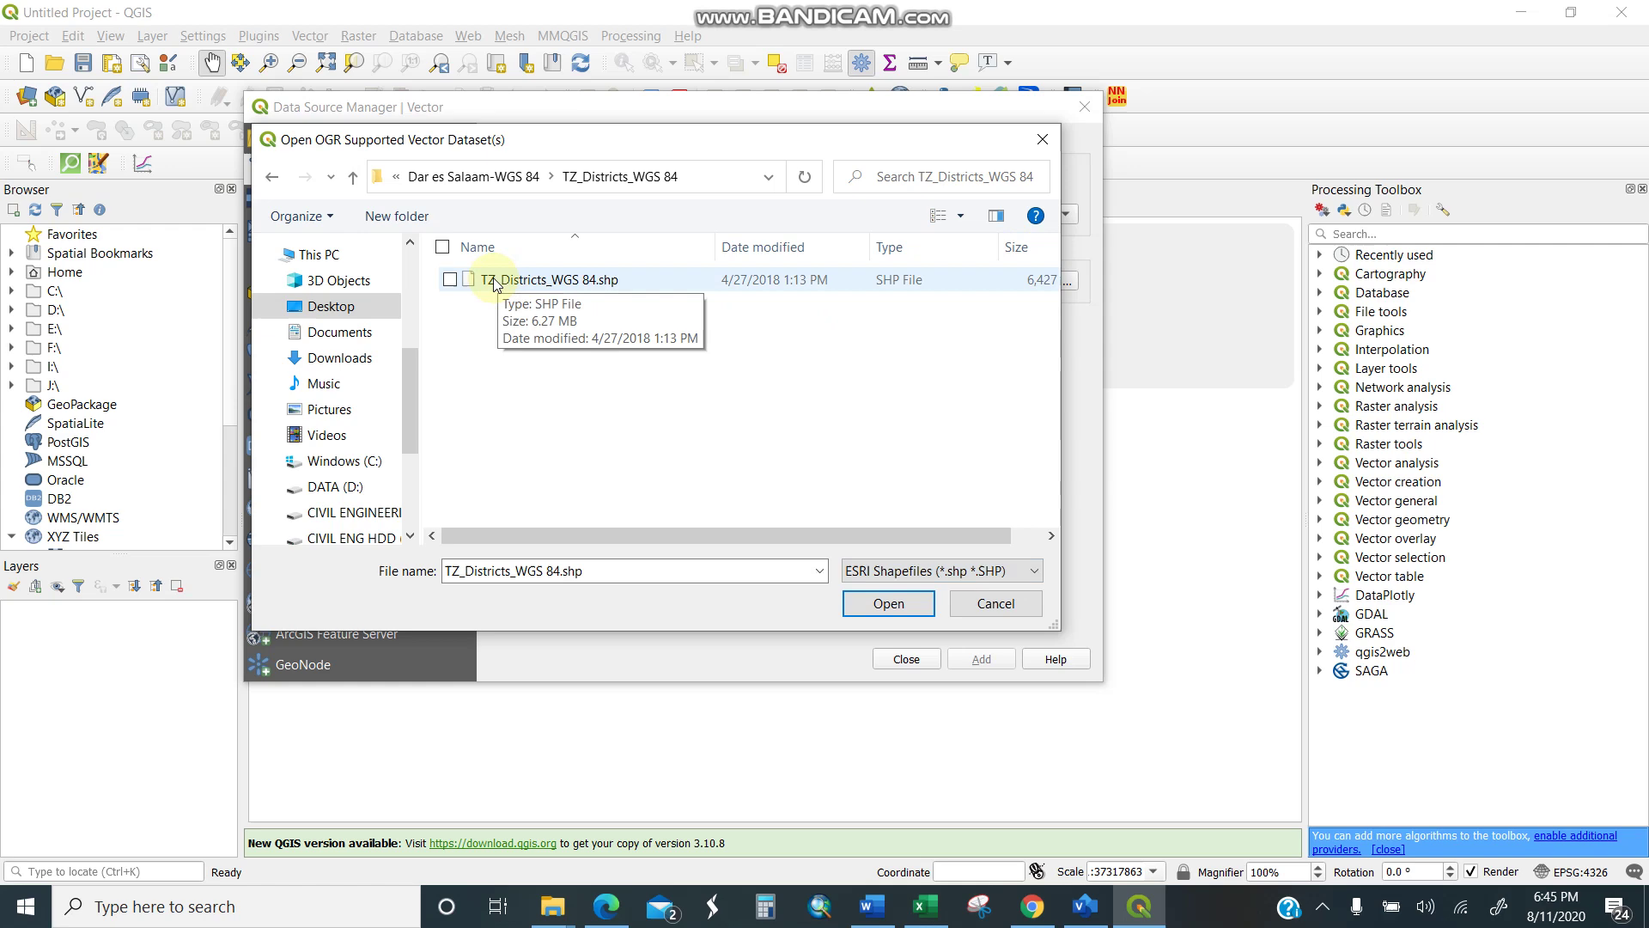
mouse_move(500, 287)
click(498, 282)
click(889, 603)
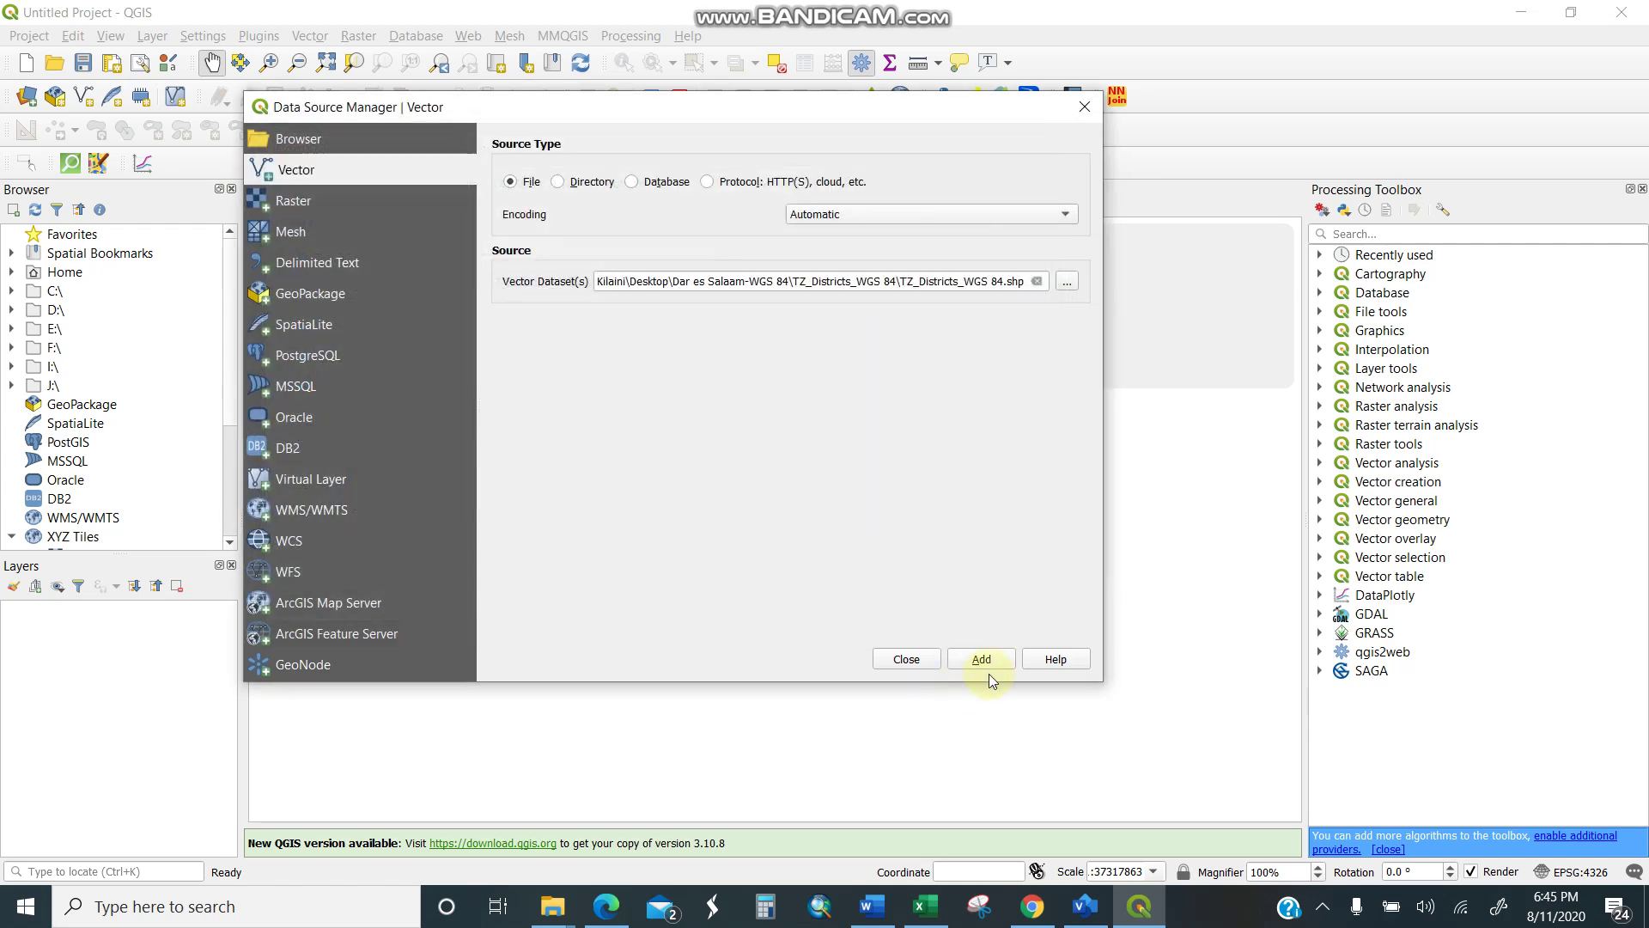
Step: Add the TZ Districts WGS 84 layer, enlarge the Layers panel and select the layer
click(979, 659)
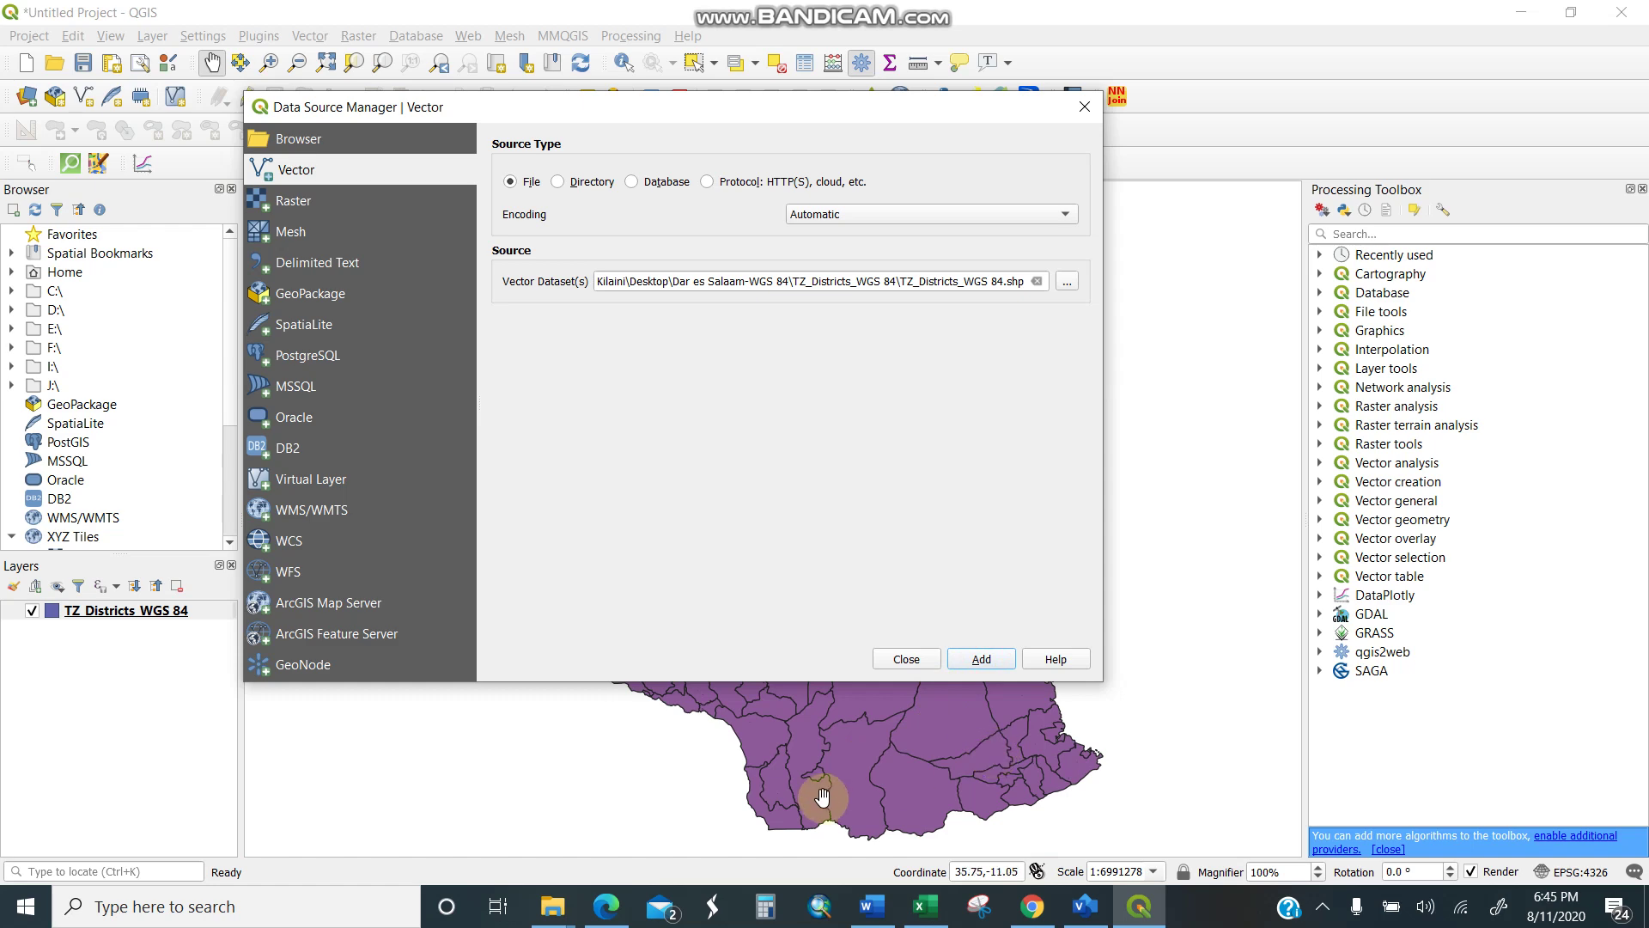
click(1080, 108)
drag(884, 478, 856, 481)
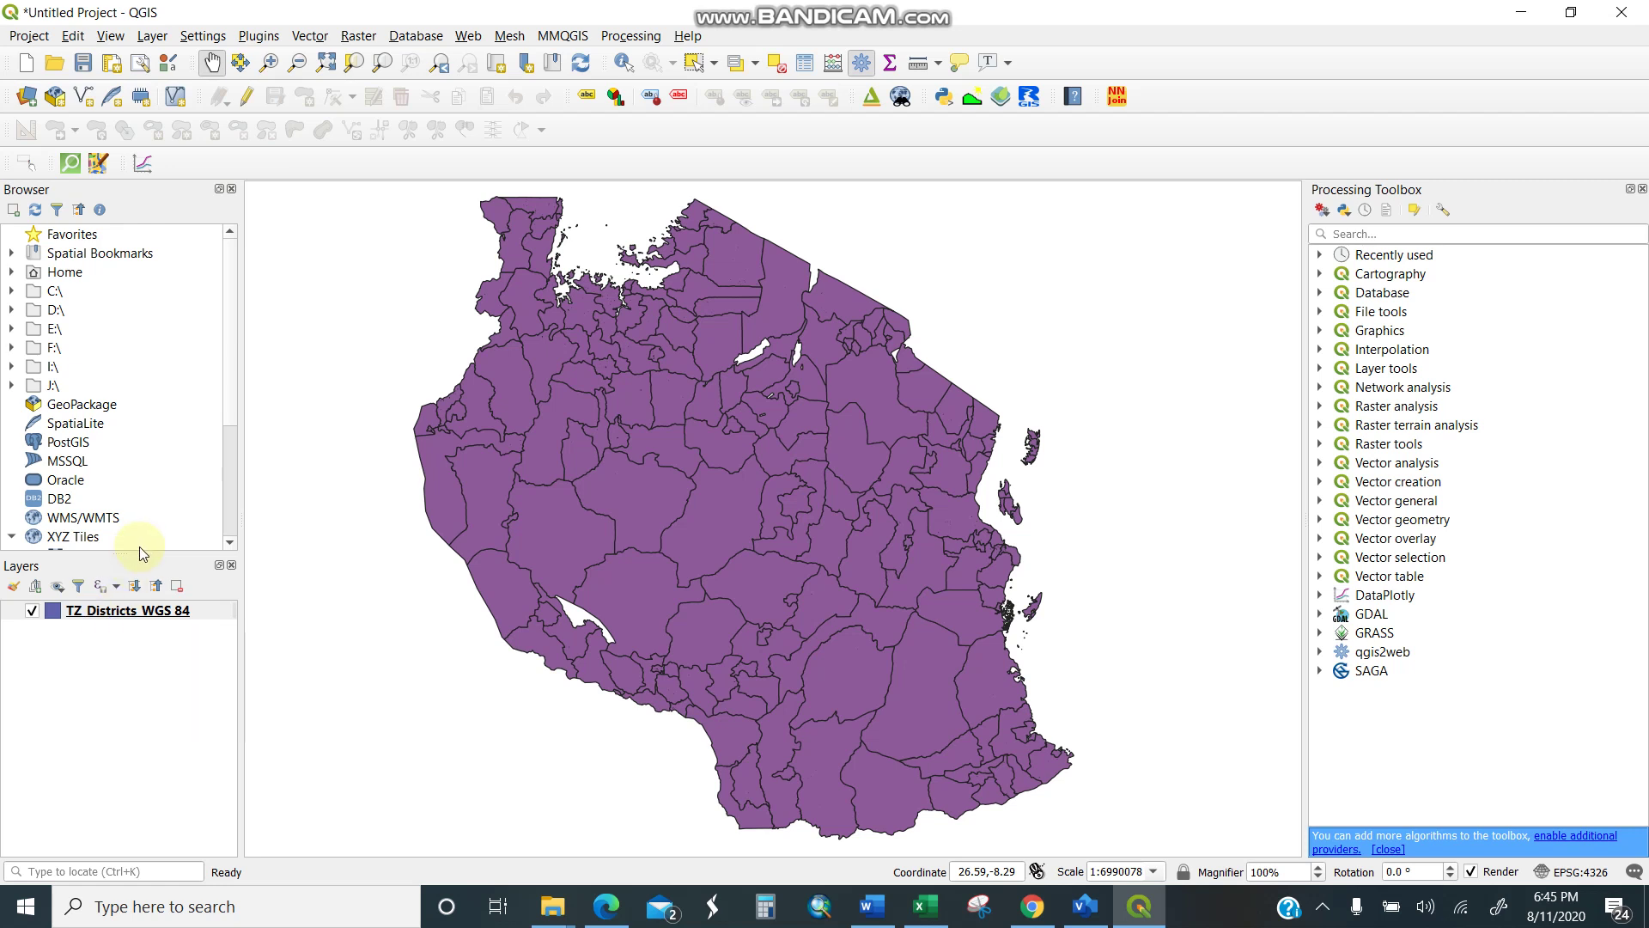
drag(142, 556, 163, 375)
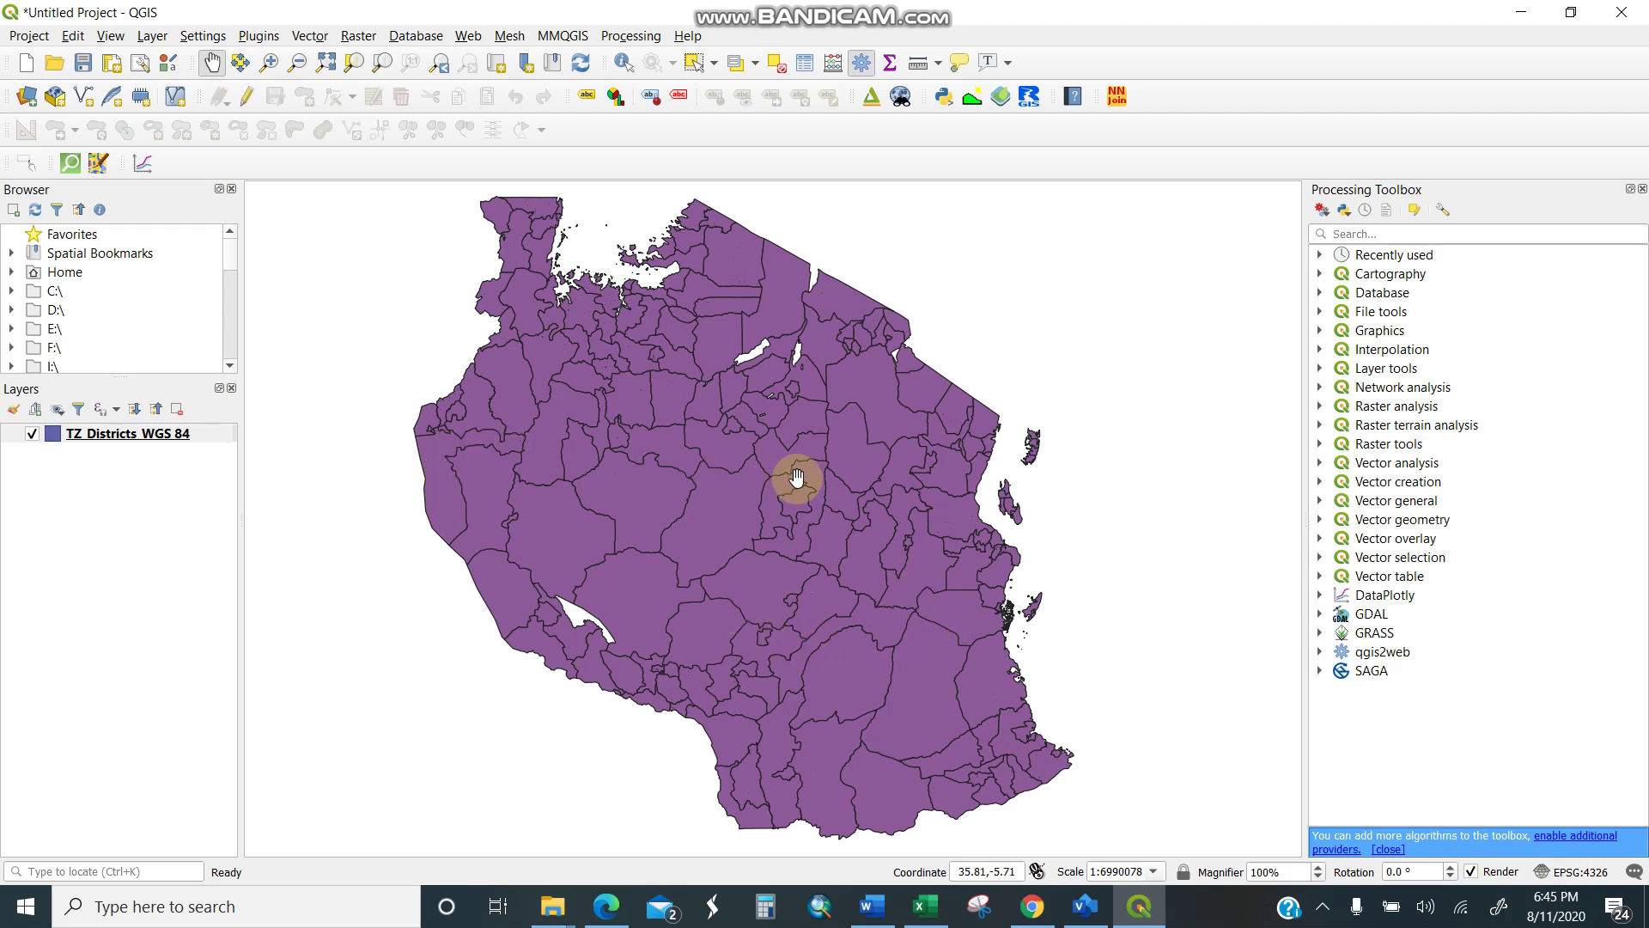
click(152, 436)
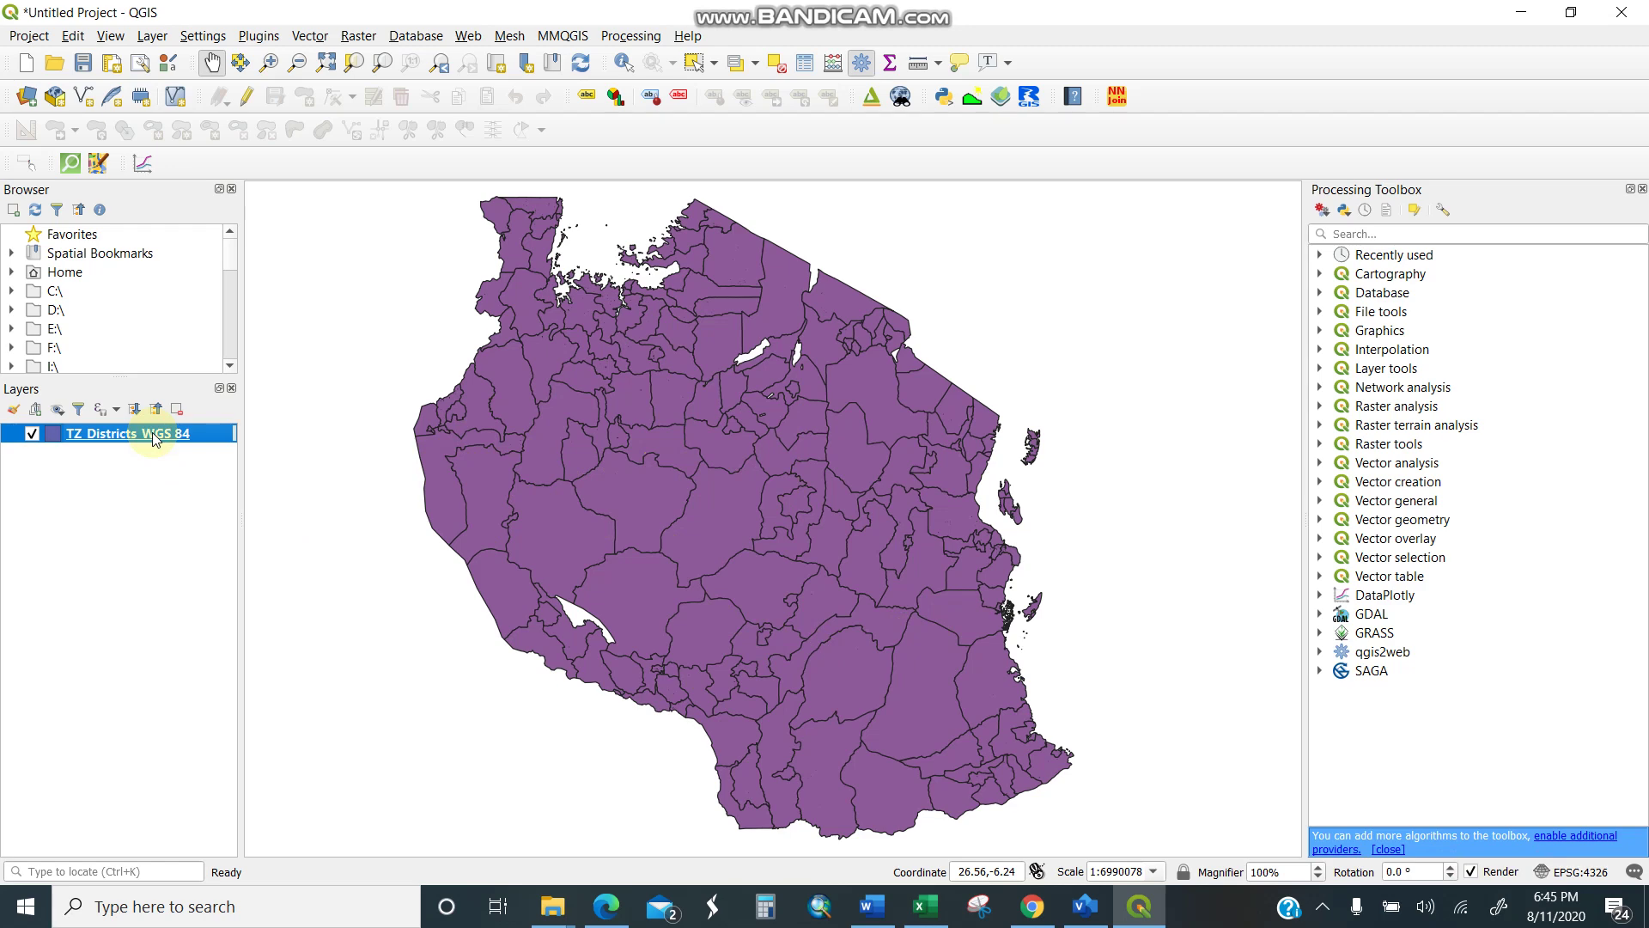
Step: Filter the TZ Districts WGS 84 layer with "Region_Nam" = 'Dodoma'
right_click(154, 437)
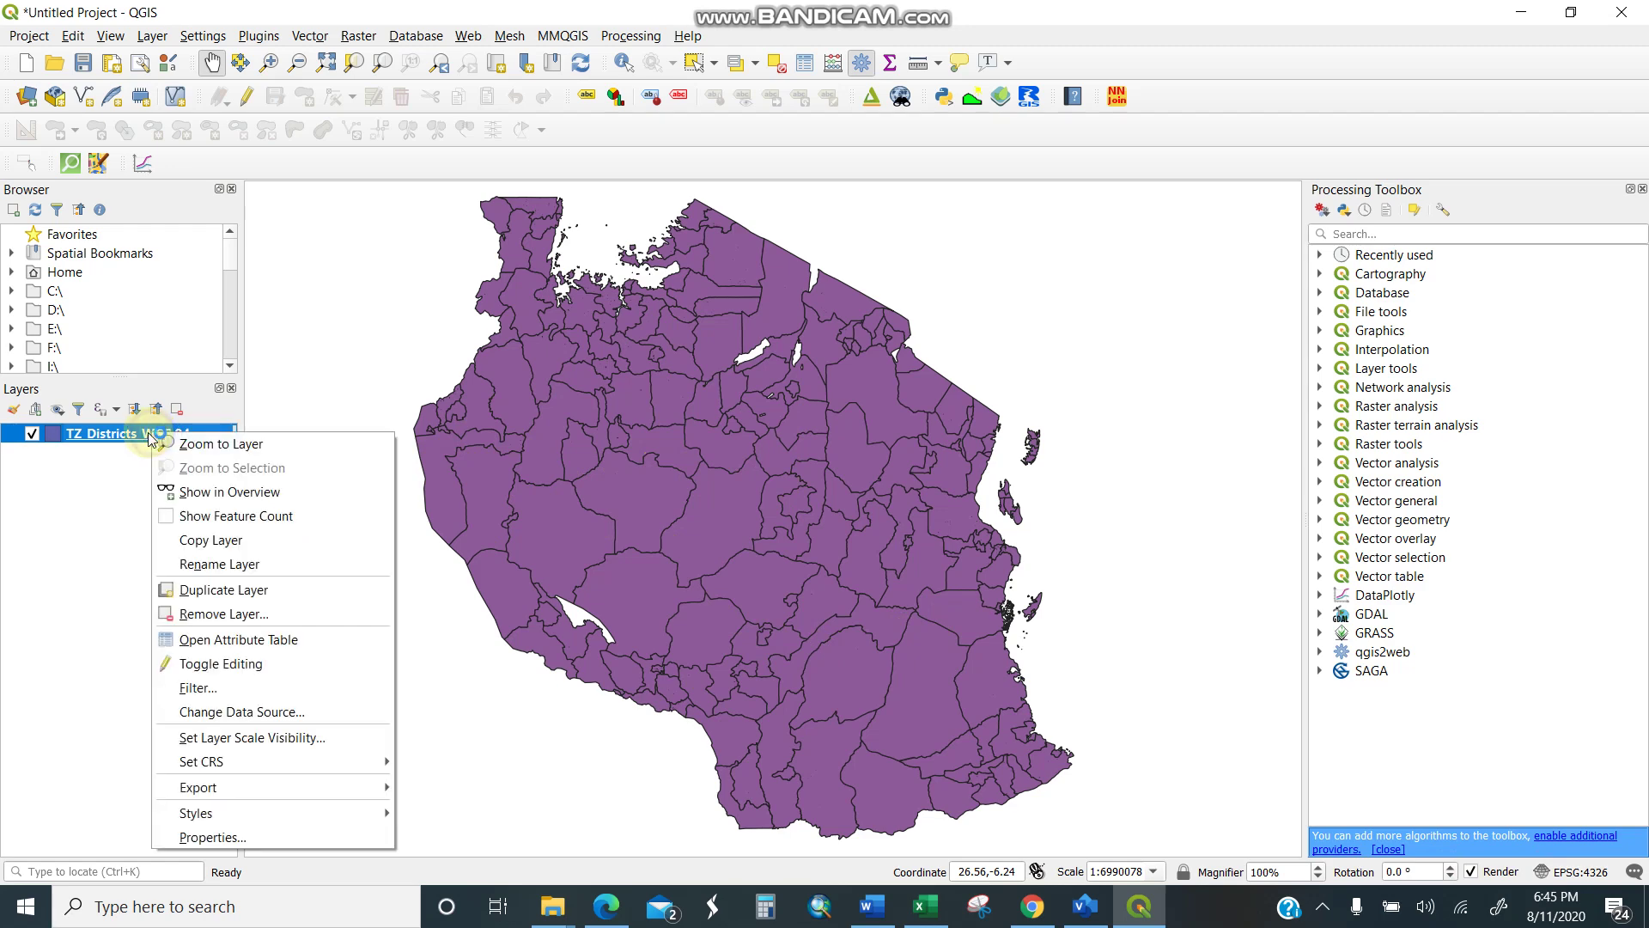
click(219, 691)
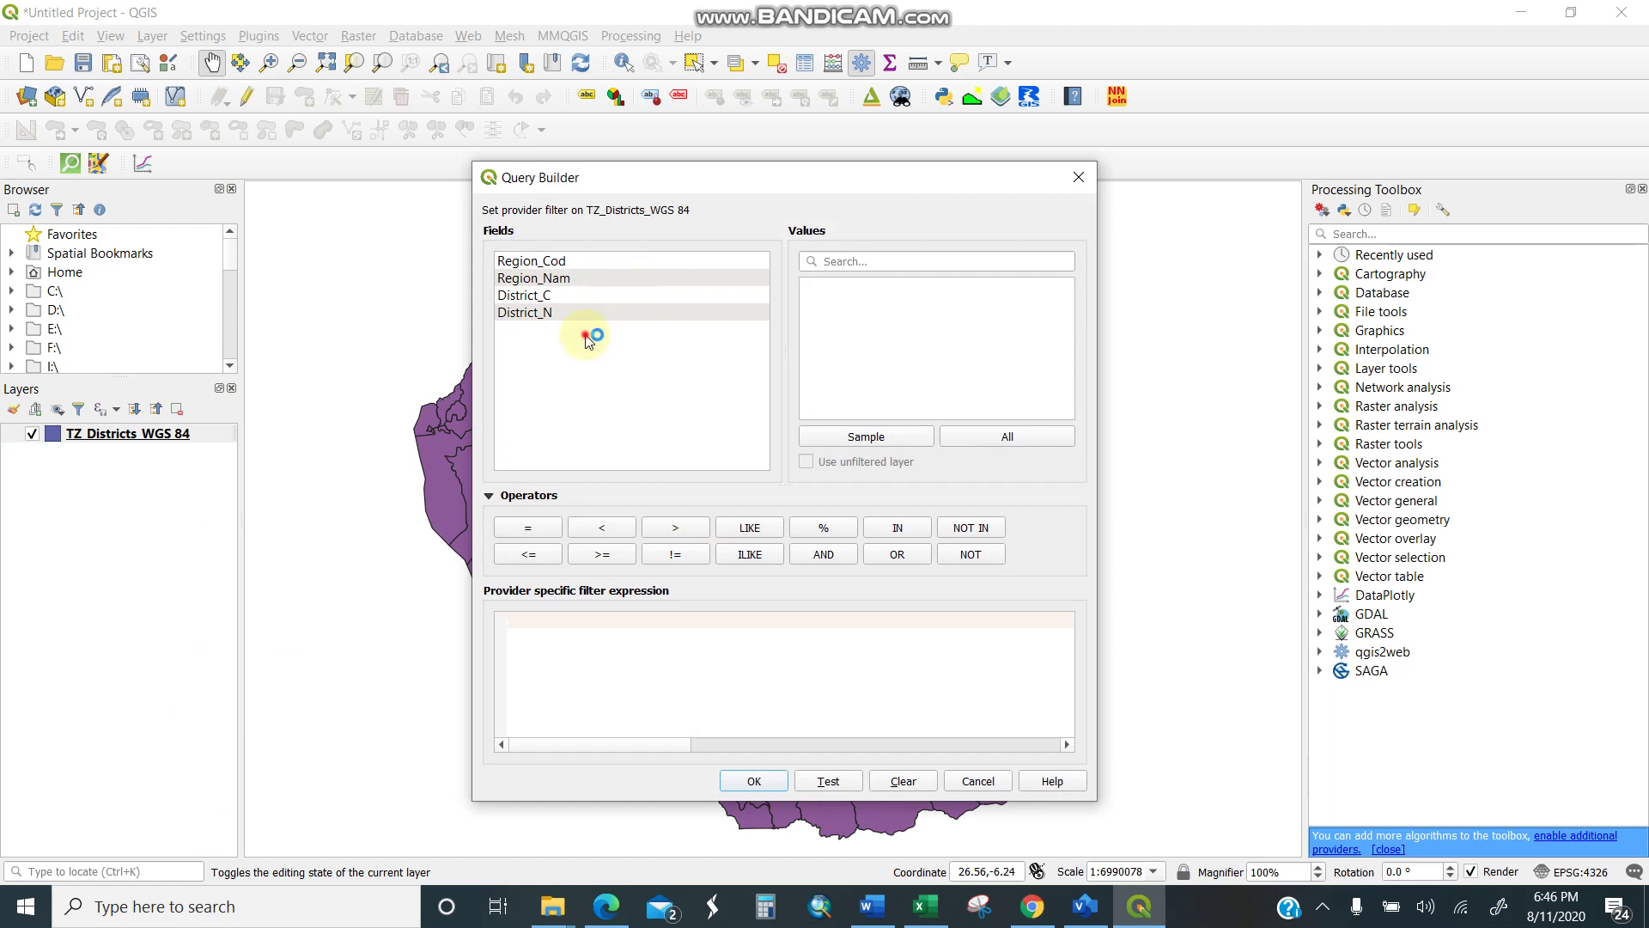
click(590, 262)
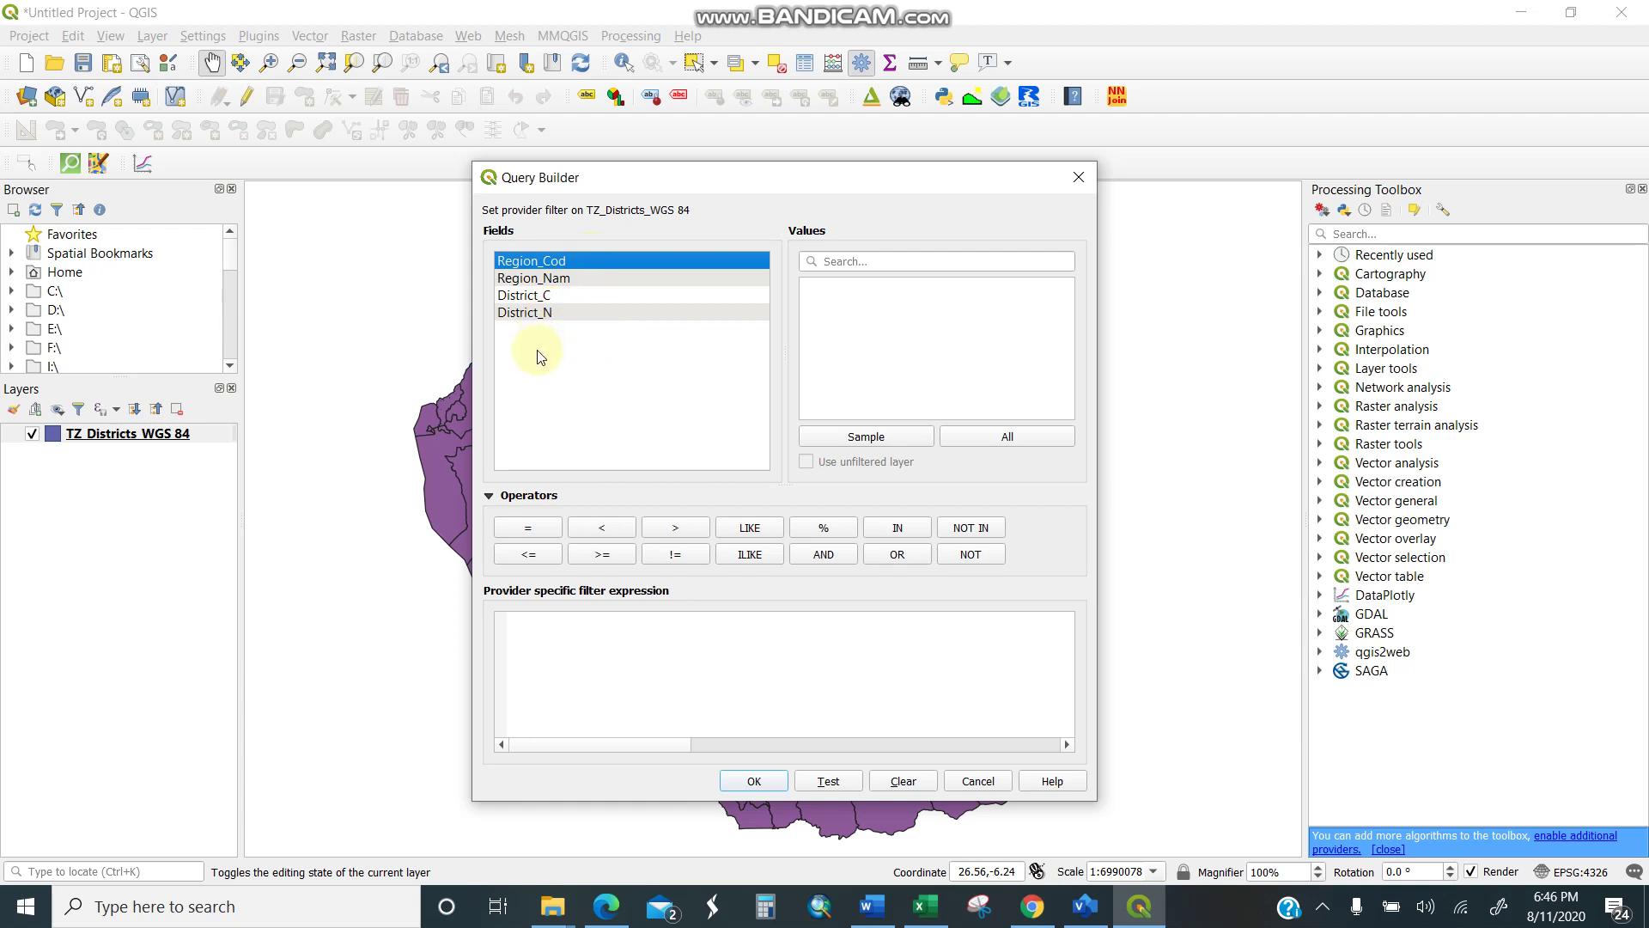
double_click(554, 279)
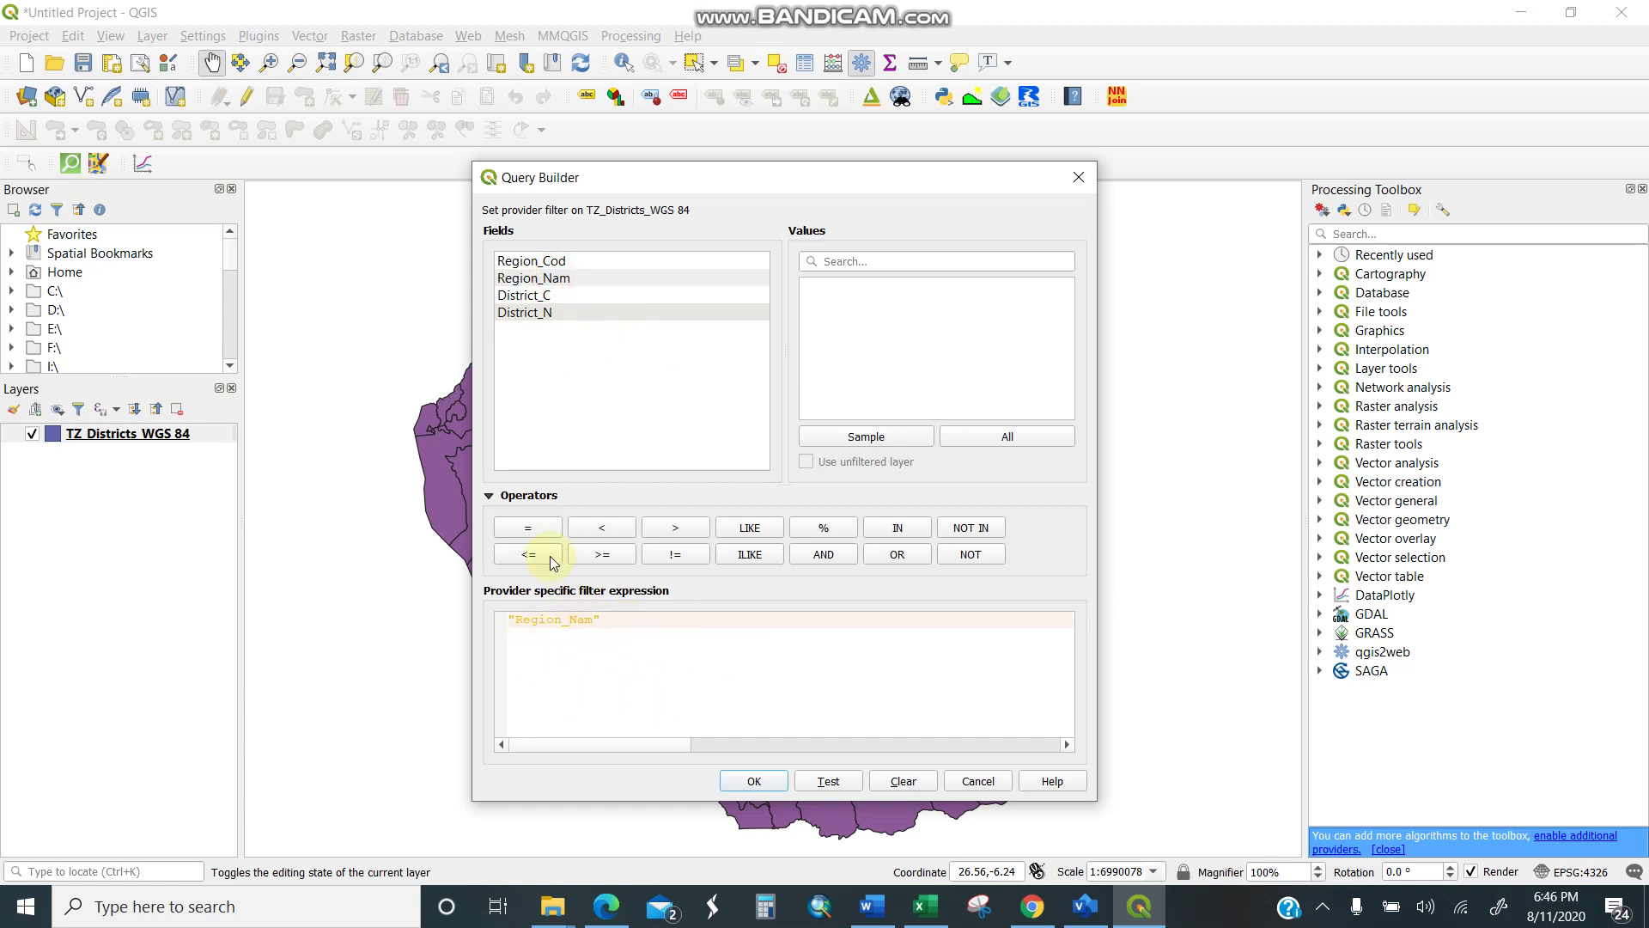
click(529, 528)
text(oo)
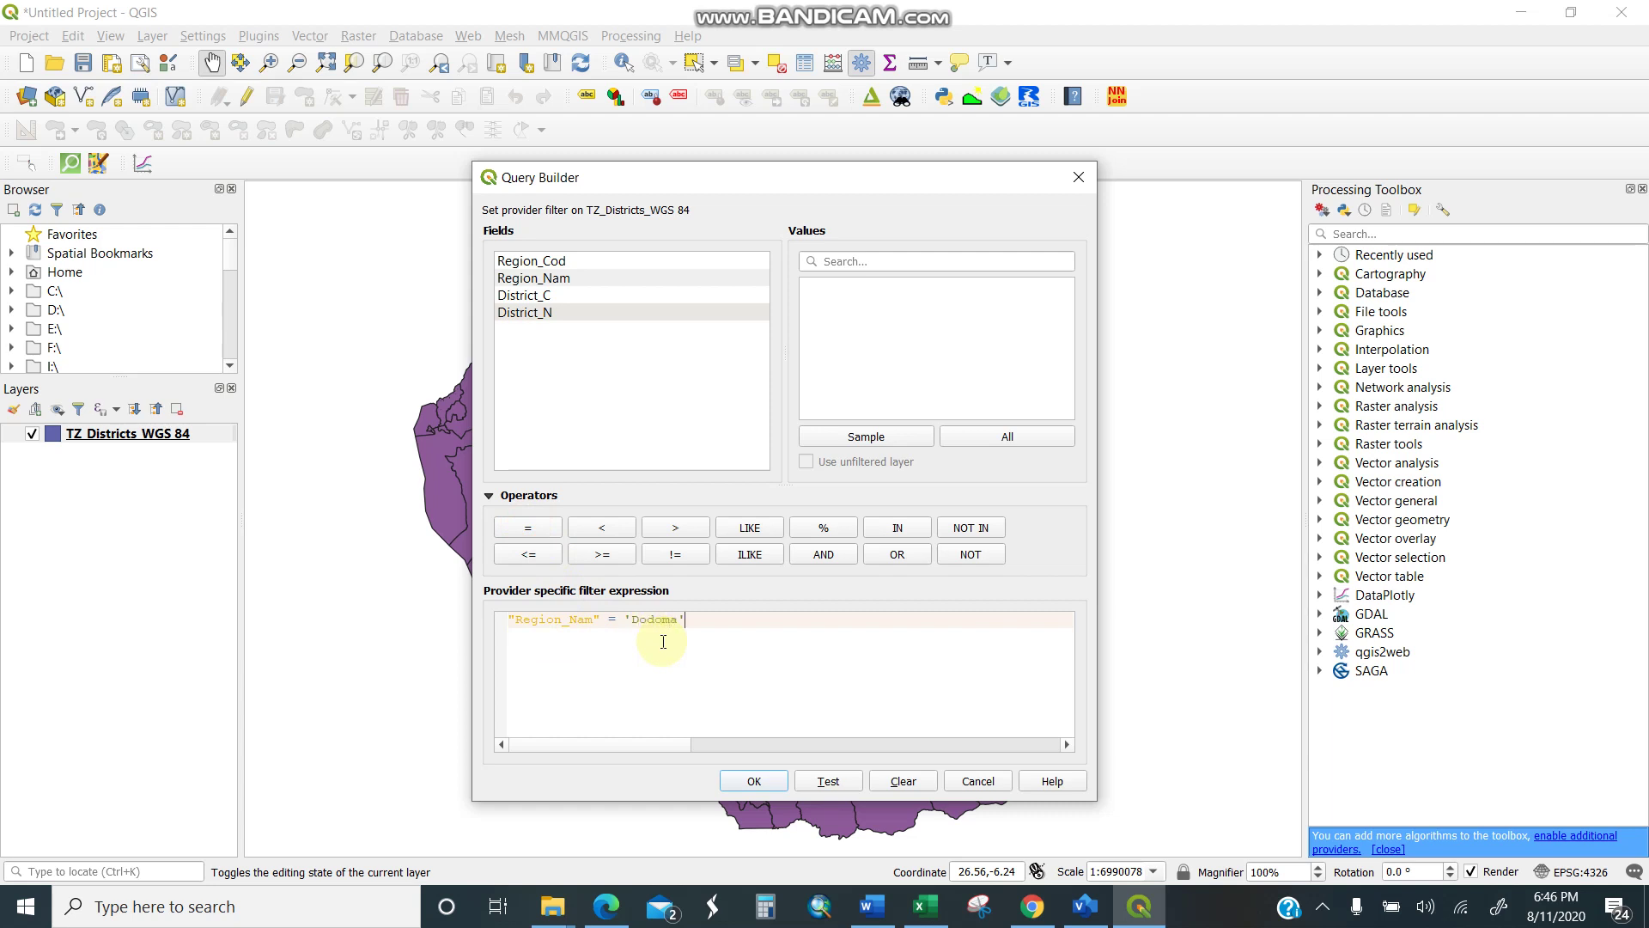
click(755, 782)
drag(859, 478, 739, 496)
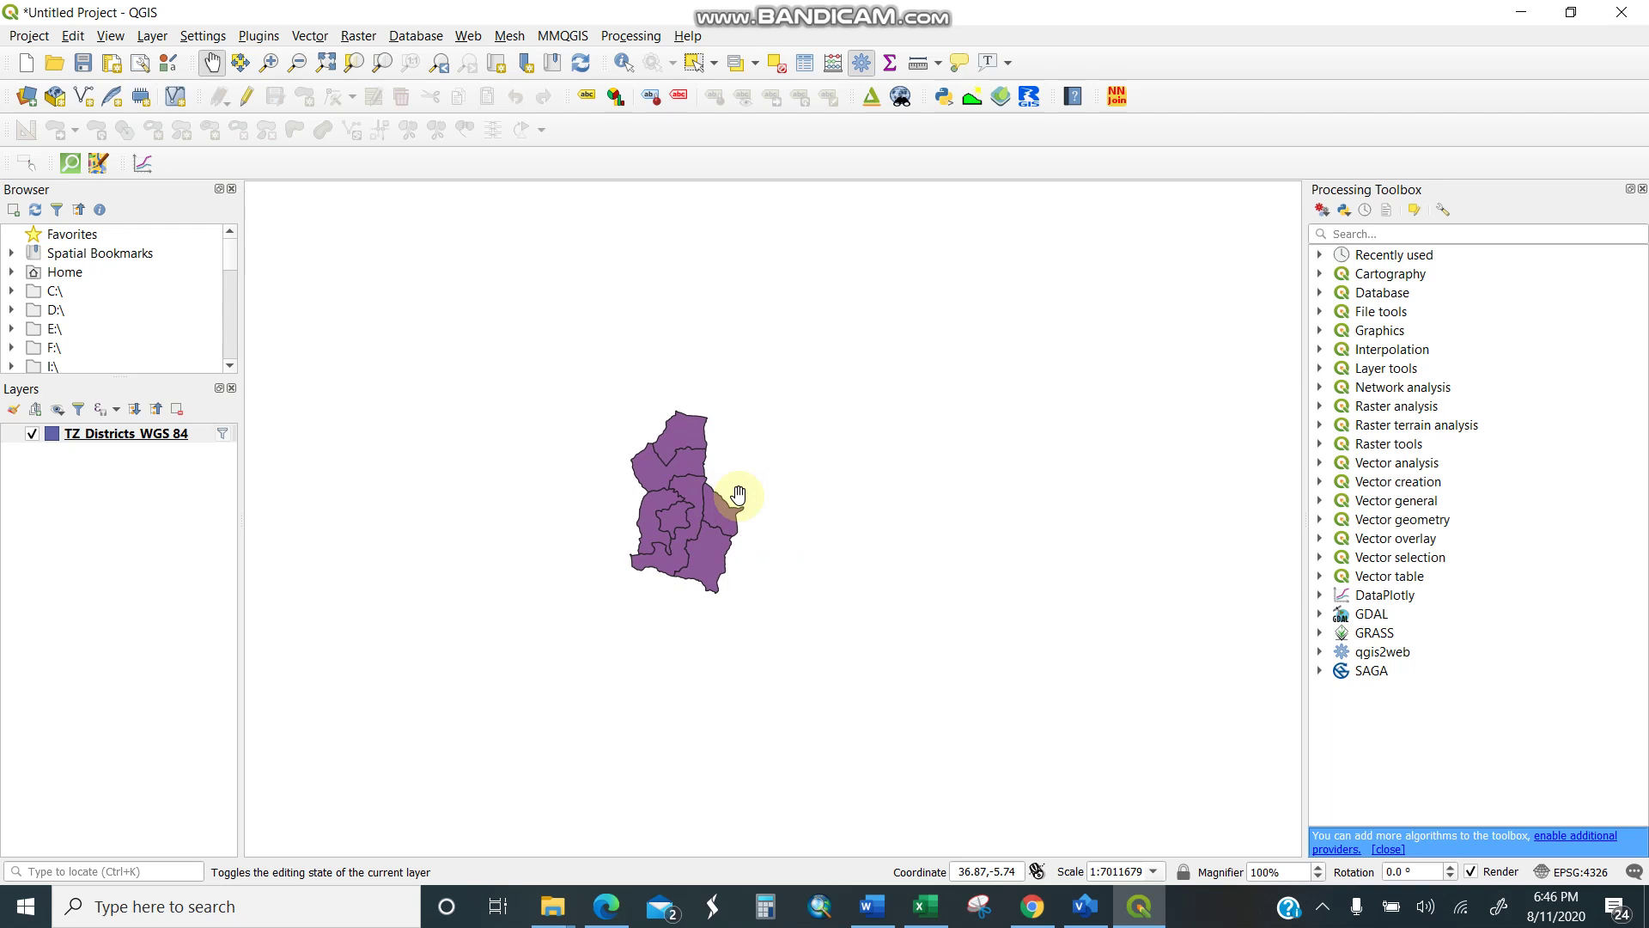
mouse_move(739, 495)
mouse_down()
mouse_move(687, 552)
mouse_move(724, 532)
mouse_up()
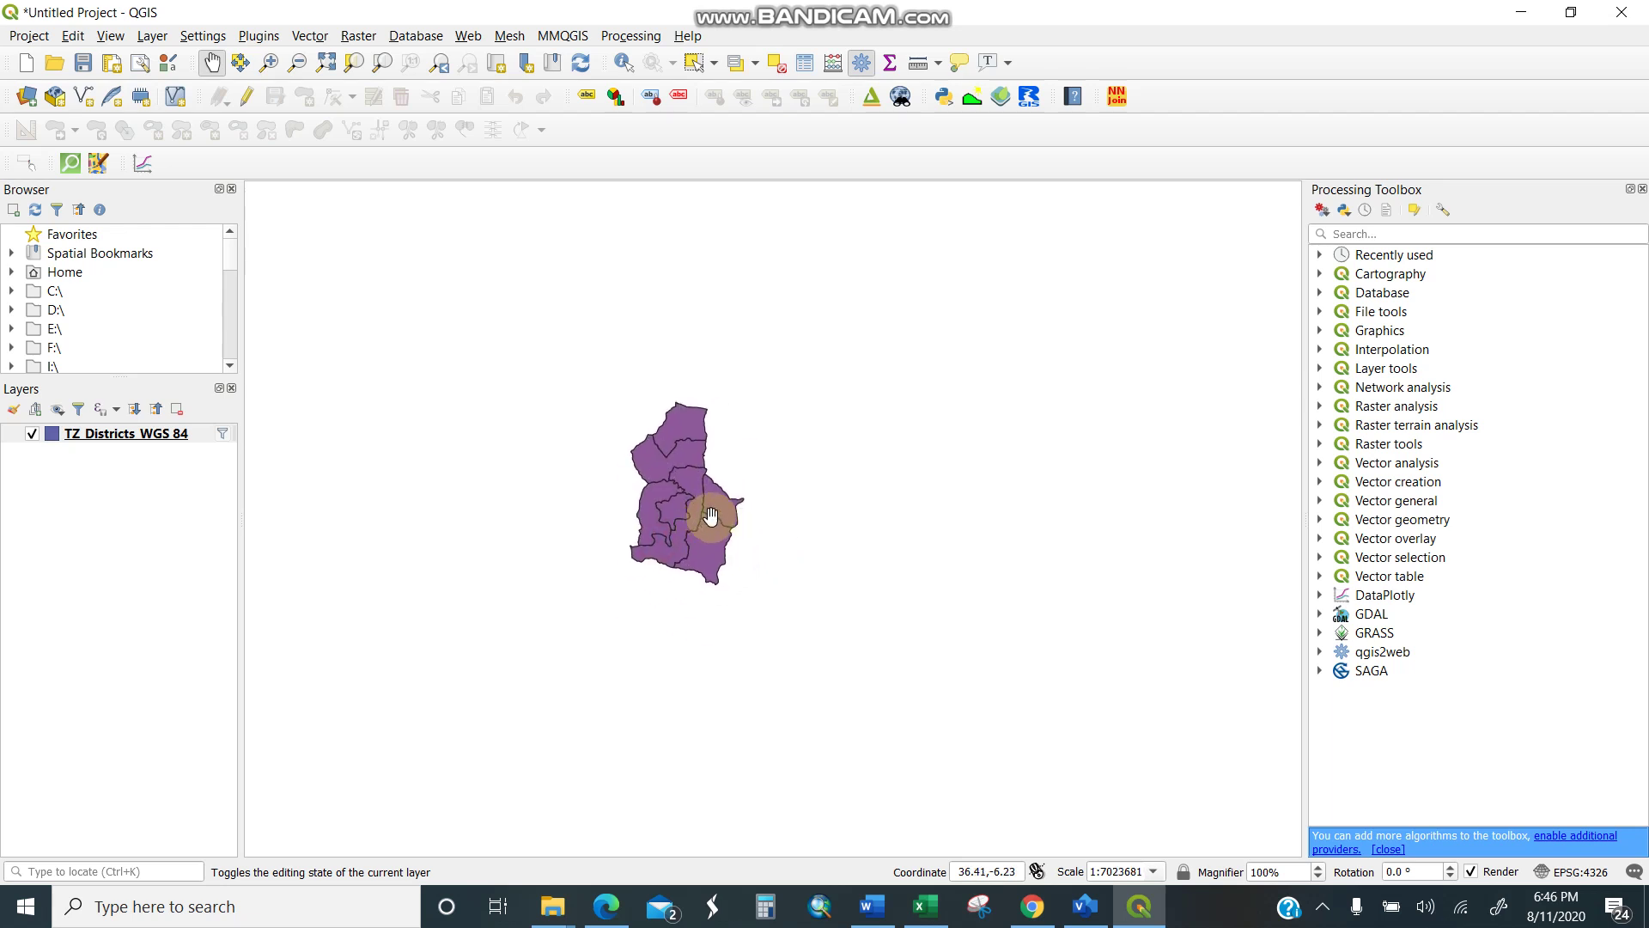
drag(717, 468, 679, 498)
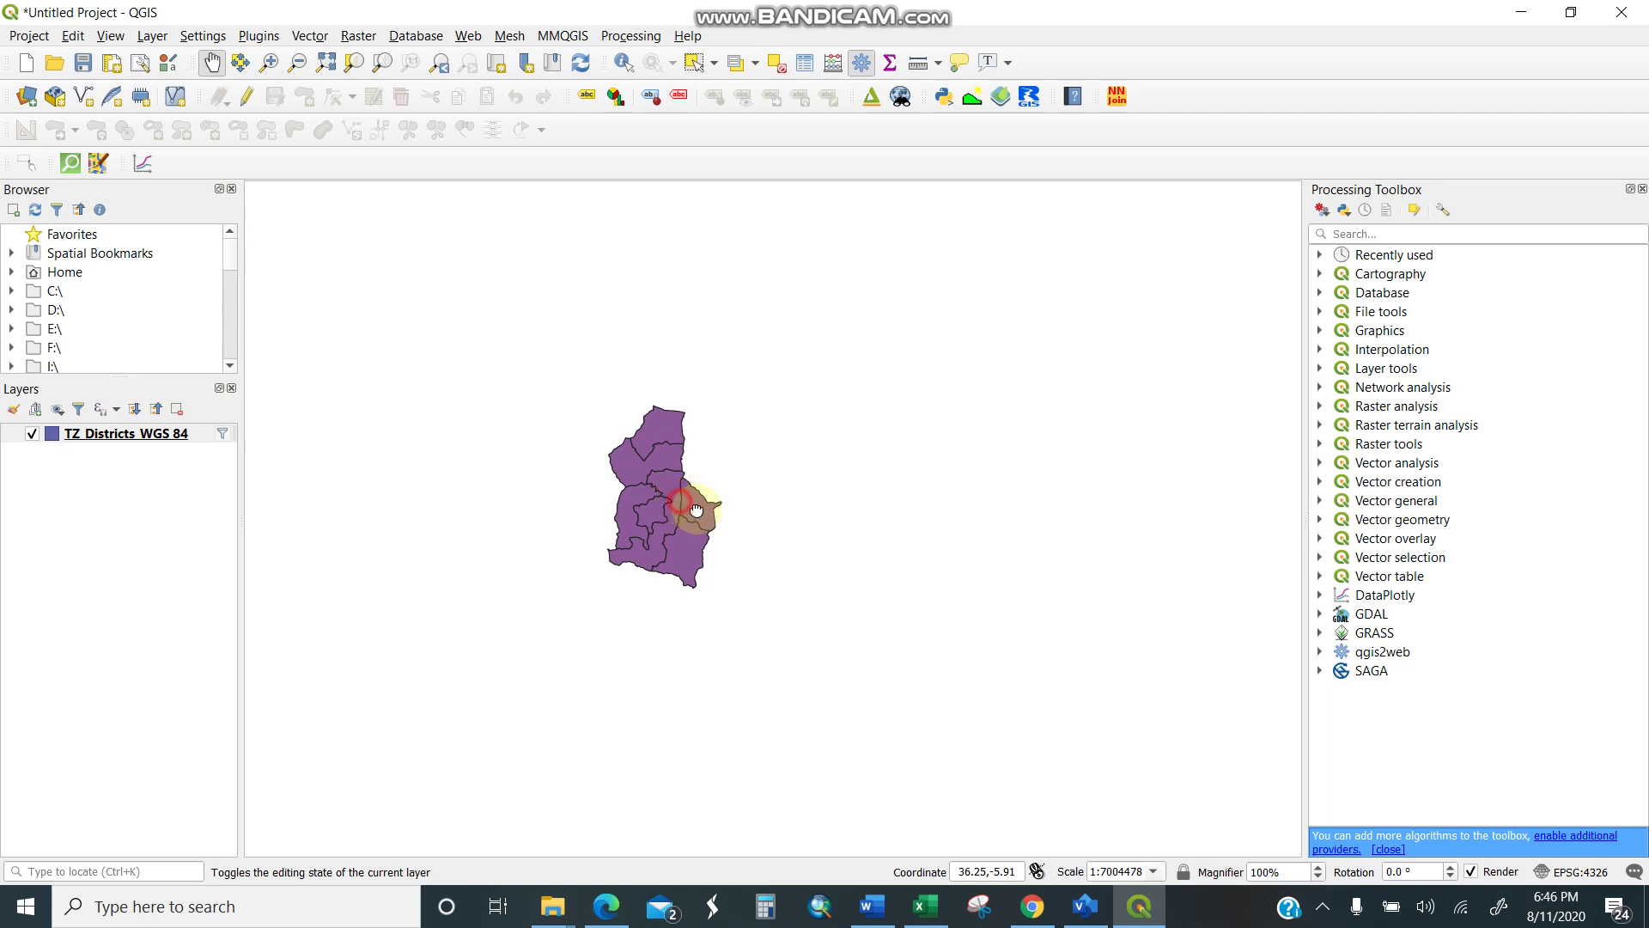
drag(695, 510, 701, 505)
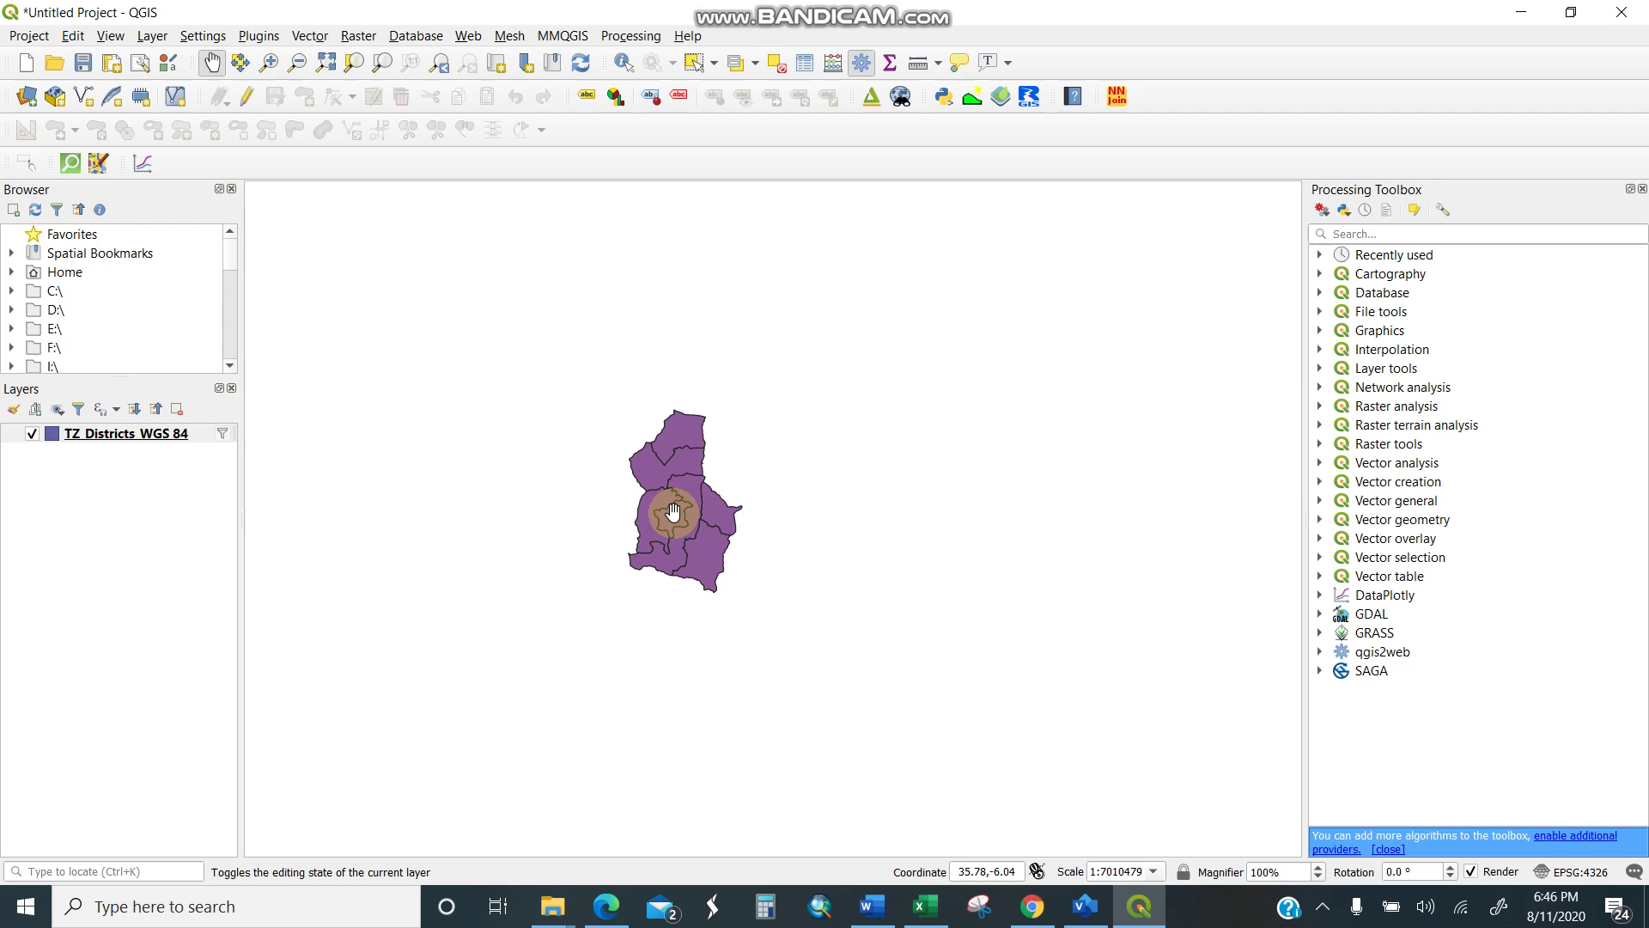
drag(701, 505, 695, 505)
click(164, 436)
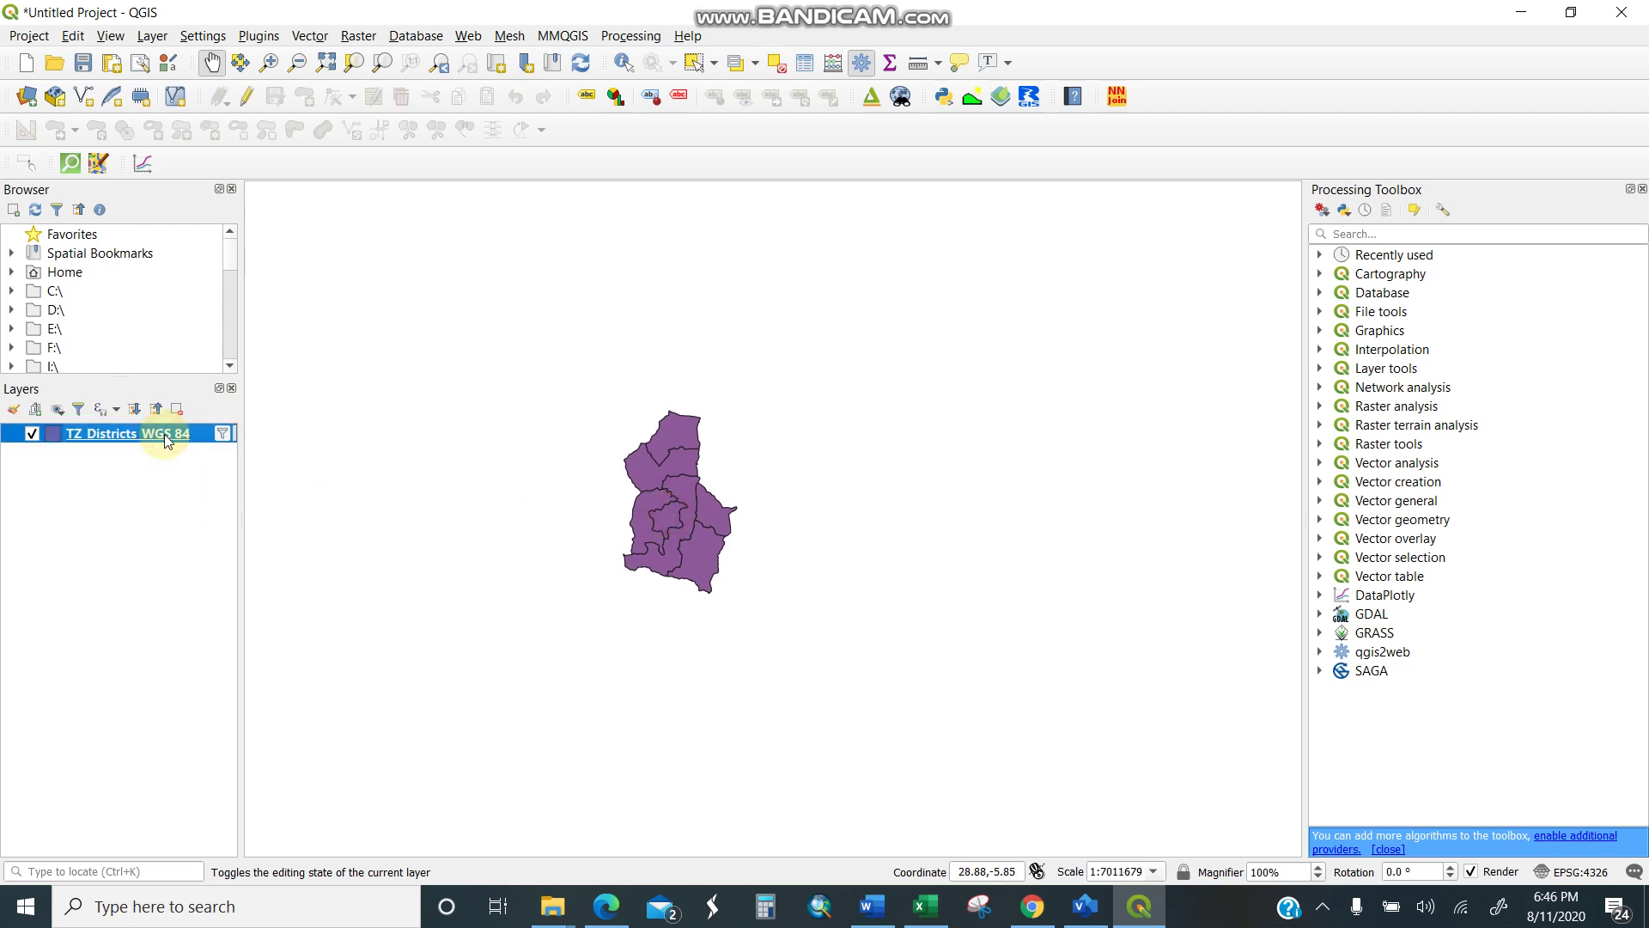
Step: Open the districts layer's Properties, check the Source filter, and show Symbology
right_click(165, 436)
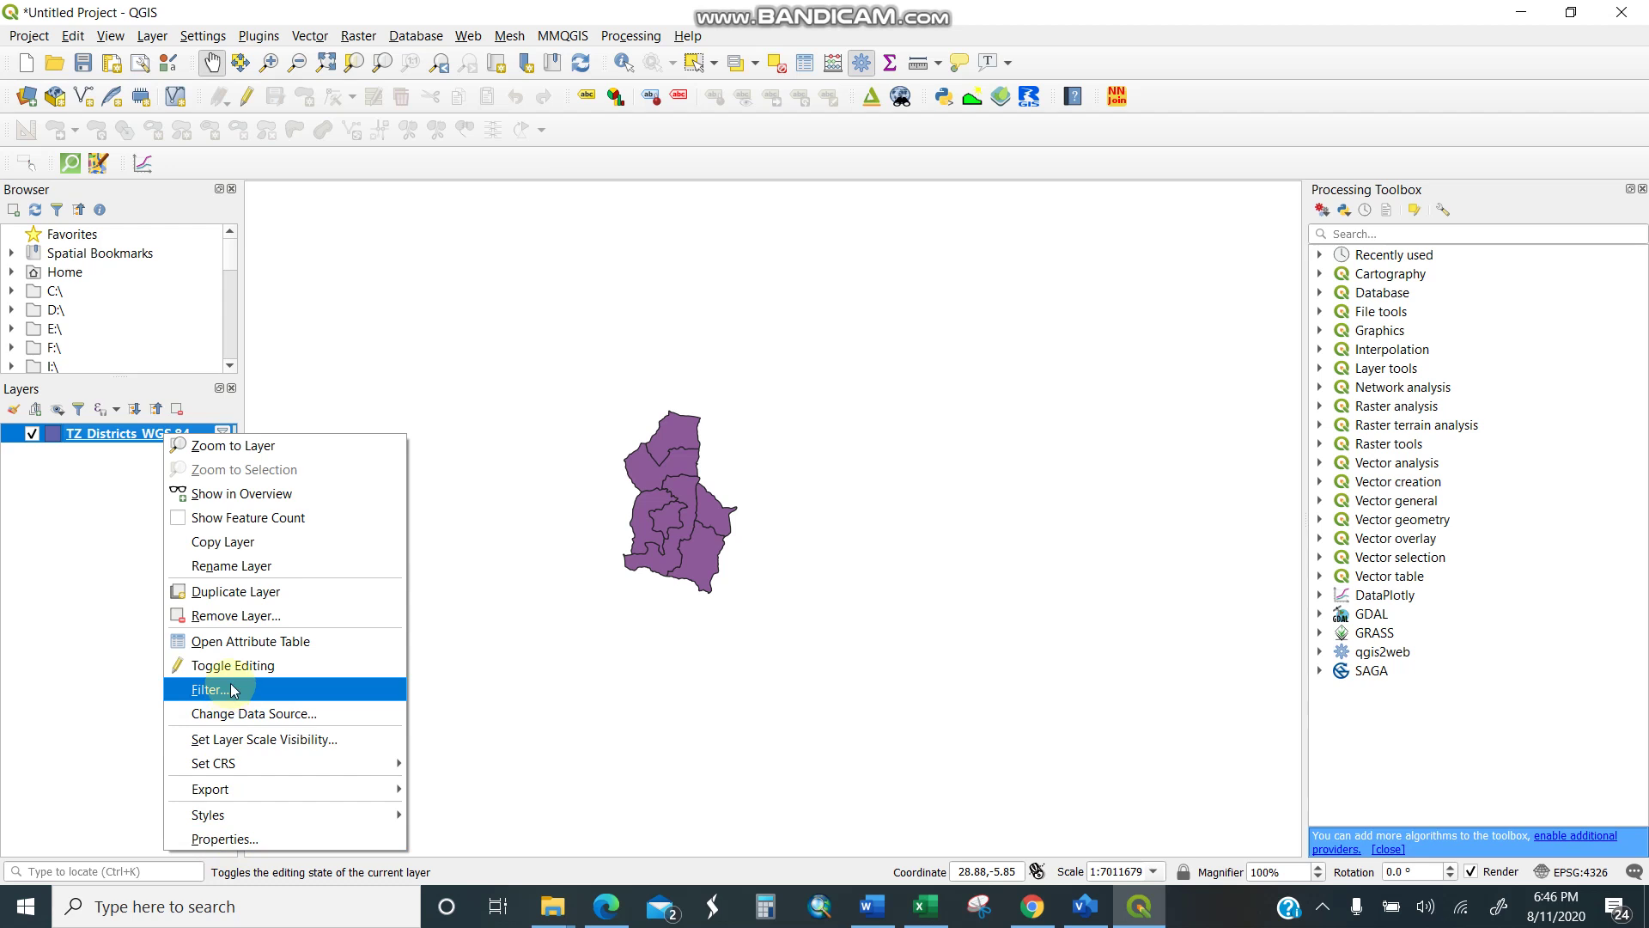
click(249, 839)
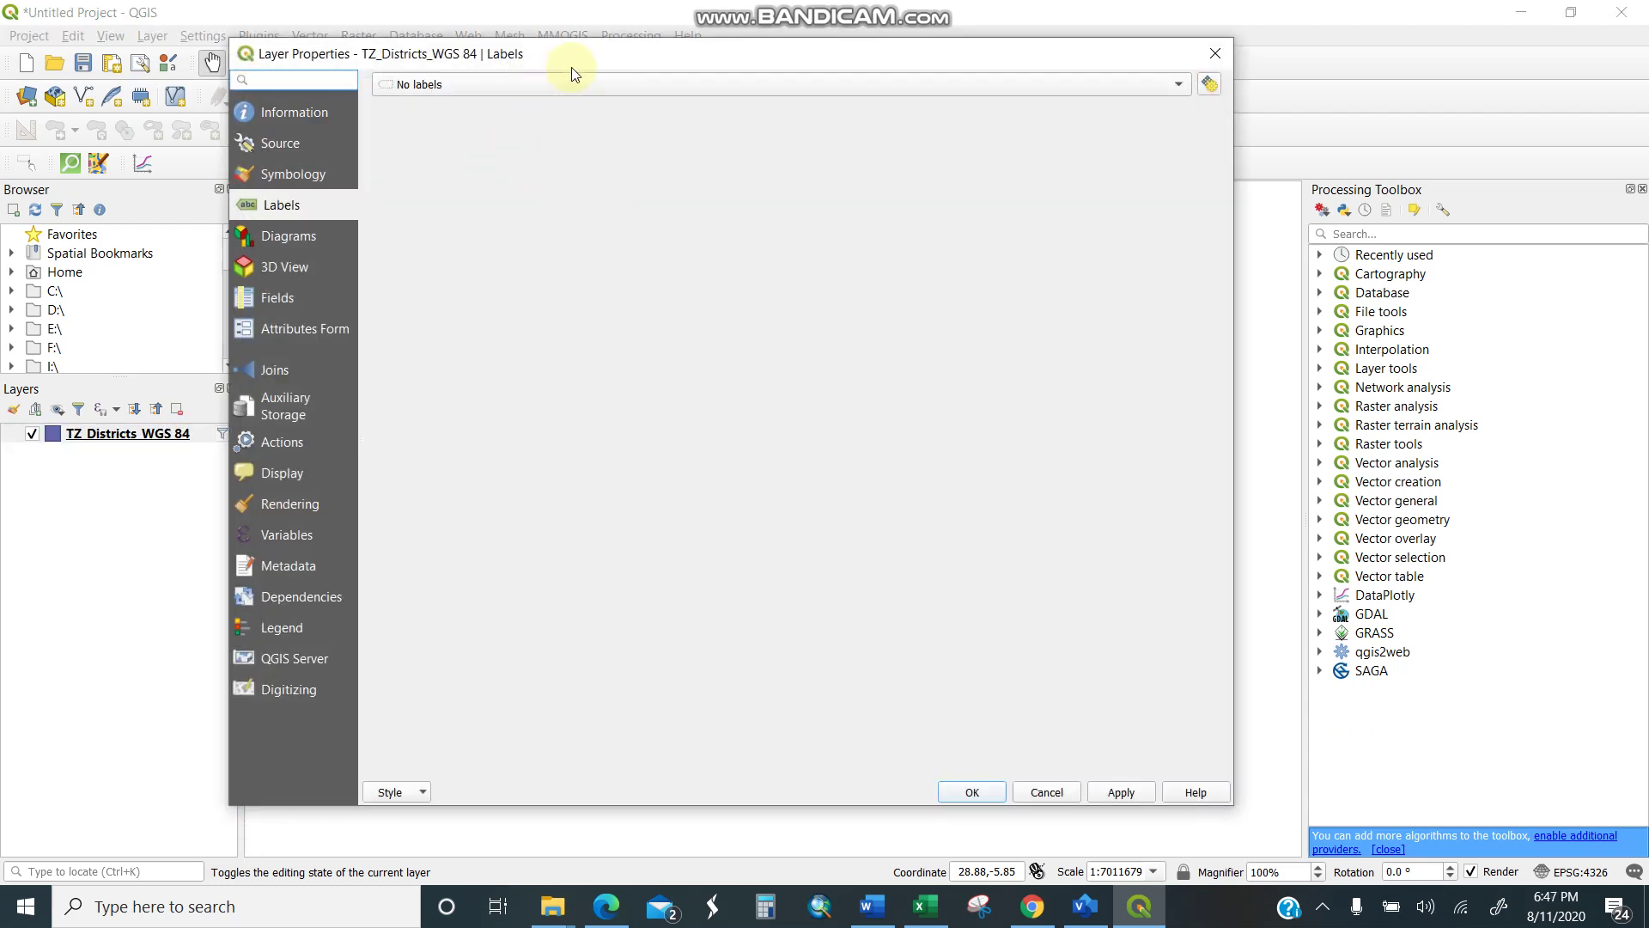
drag(608, 55, 613, 79)
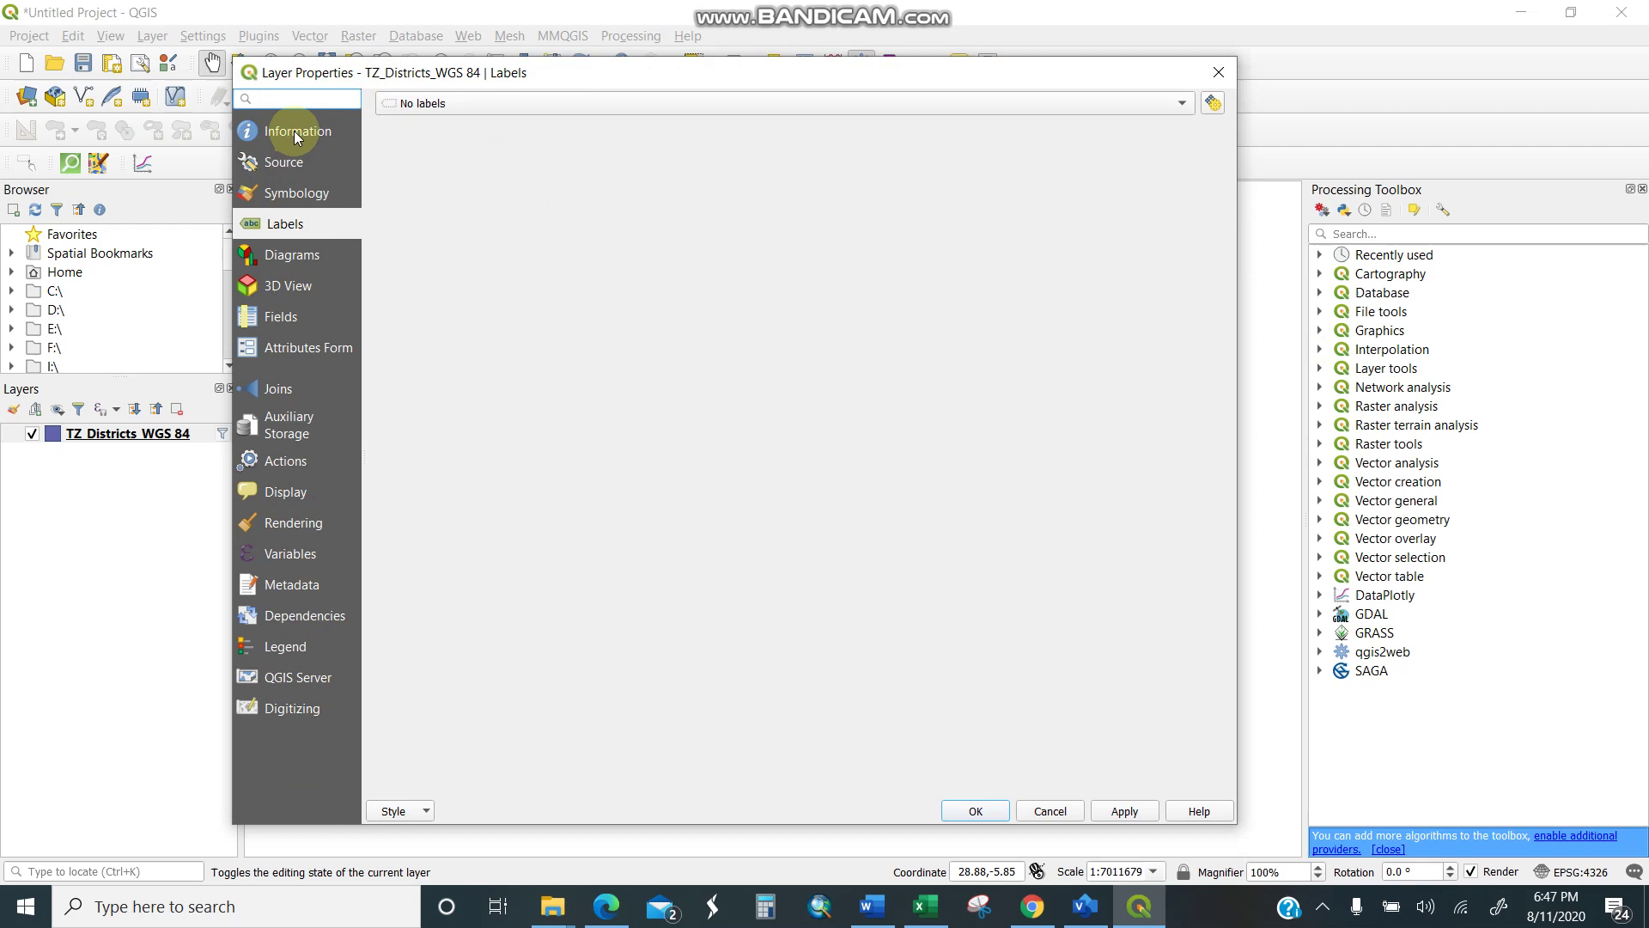
click(297, 137)
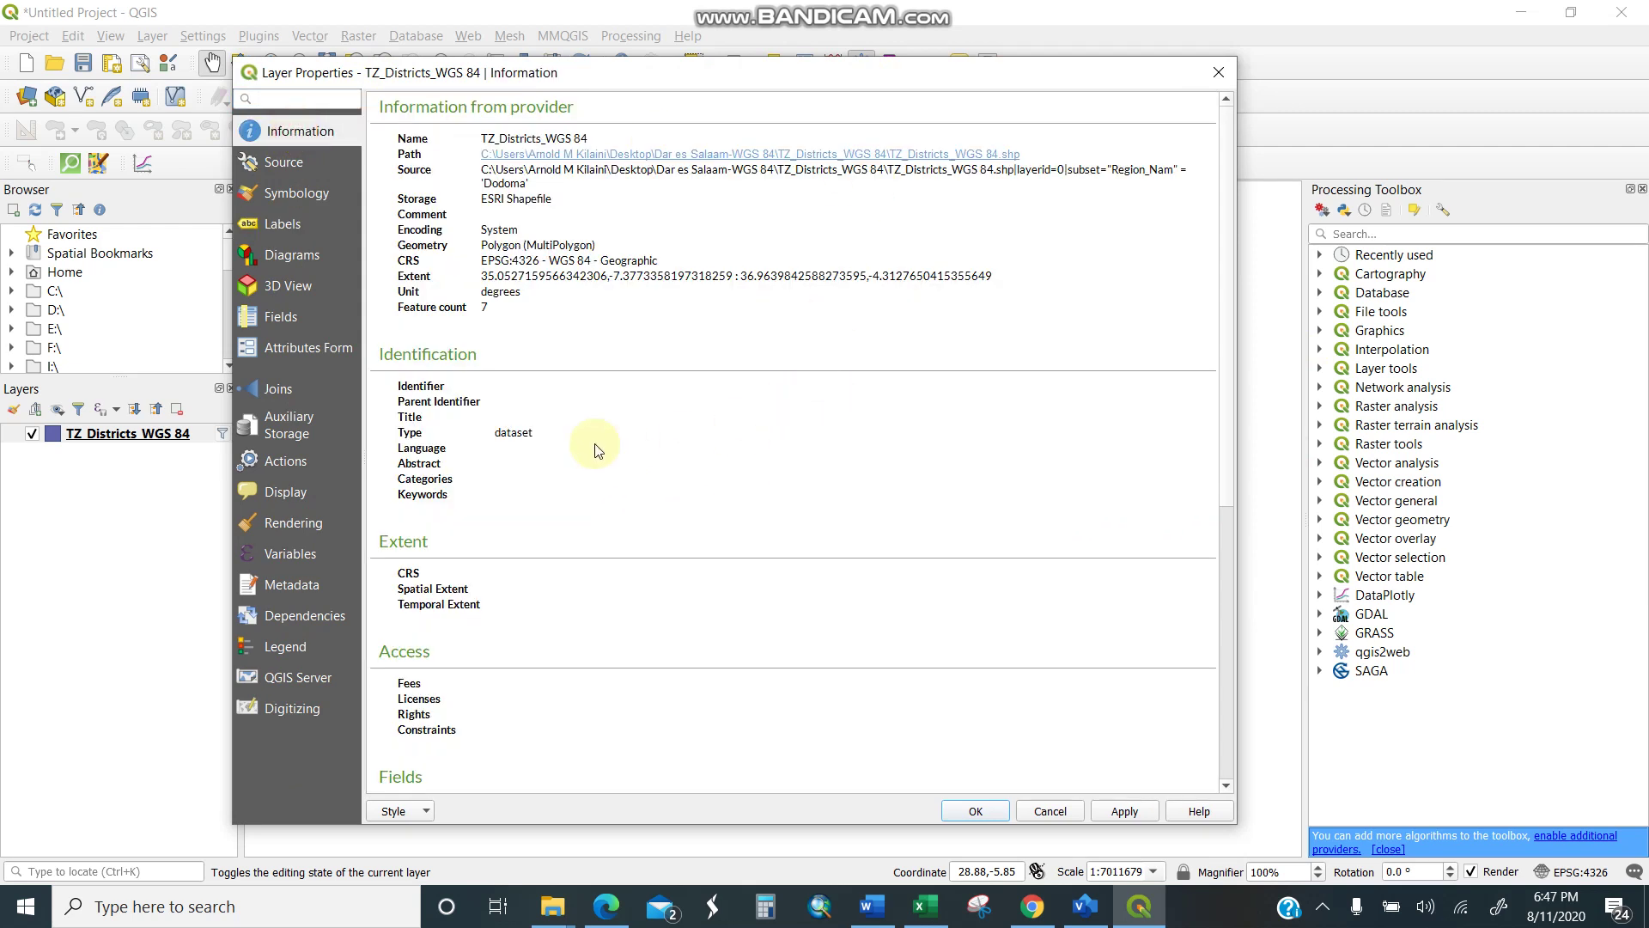
click(288, 163)
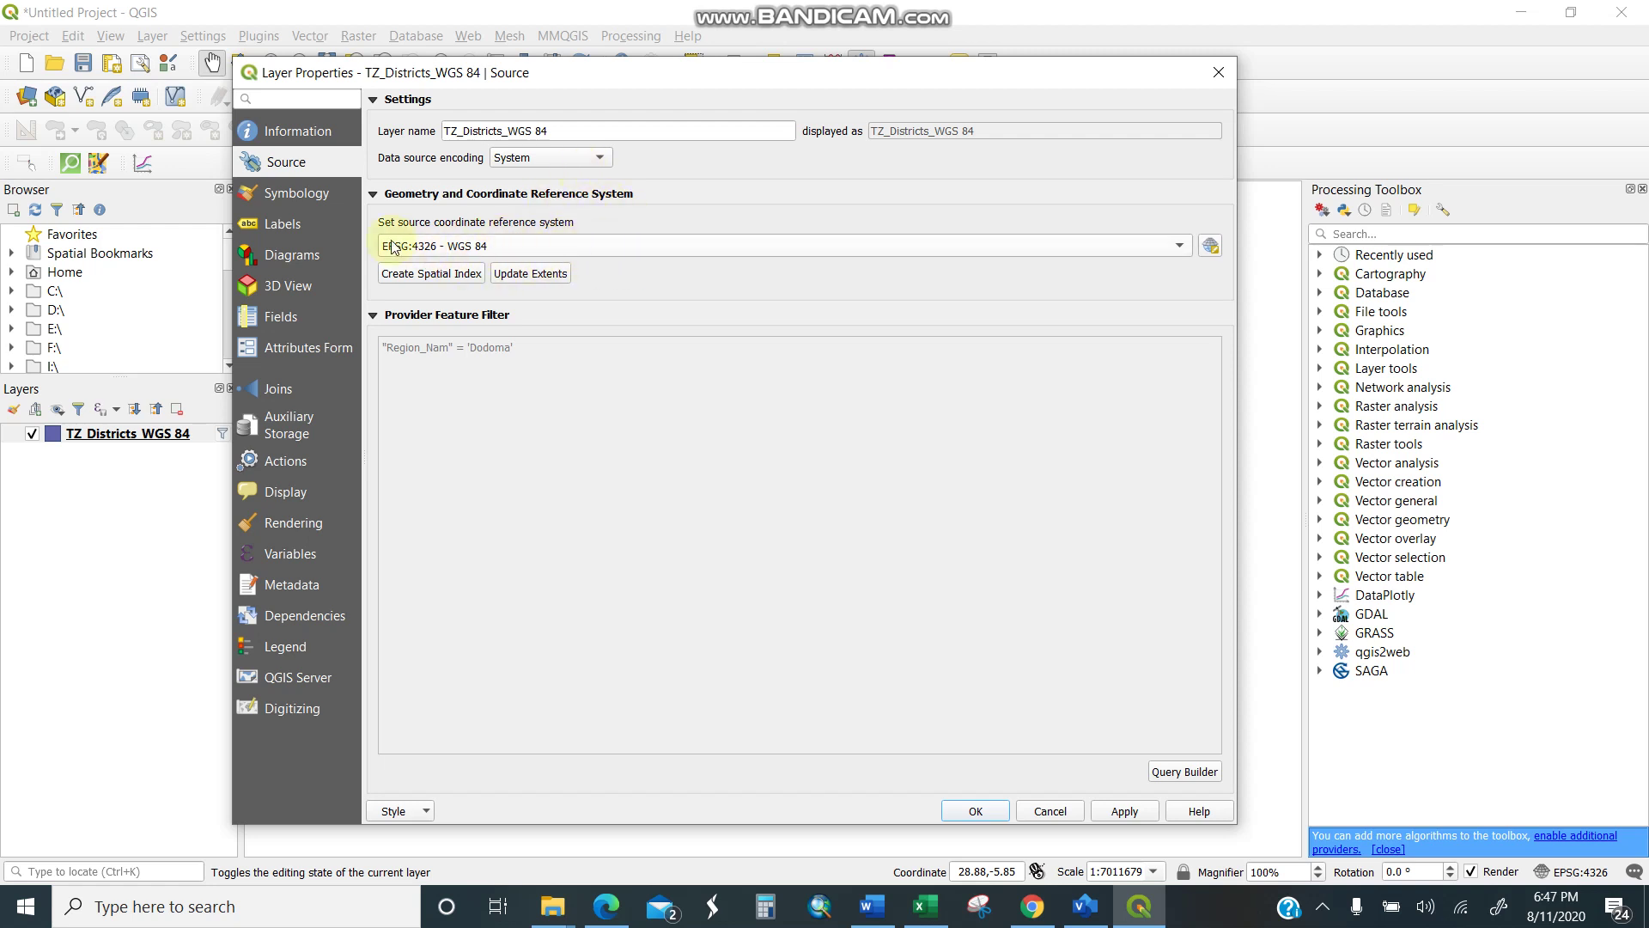
click(280, 196)
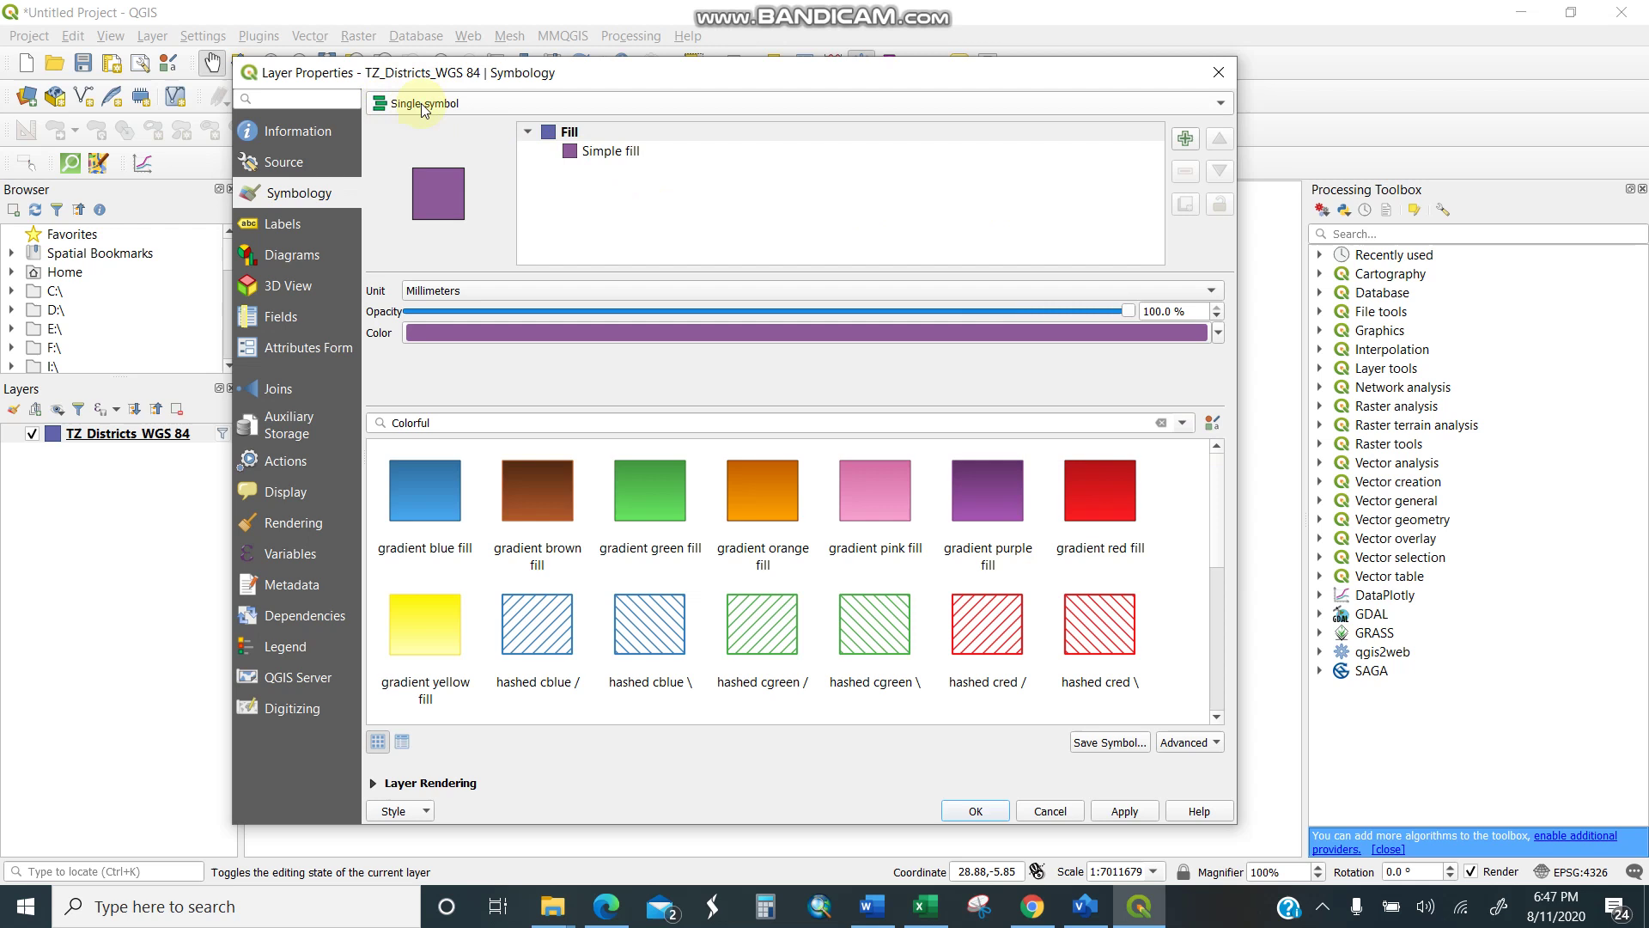
Step: Style the layer Categorized by District_N, classified, without the 'all other values' category
click(1217, 101)
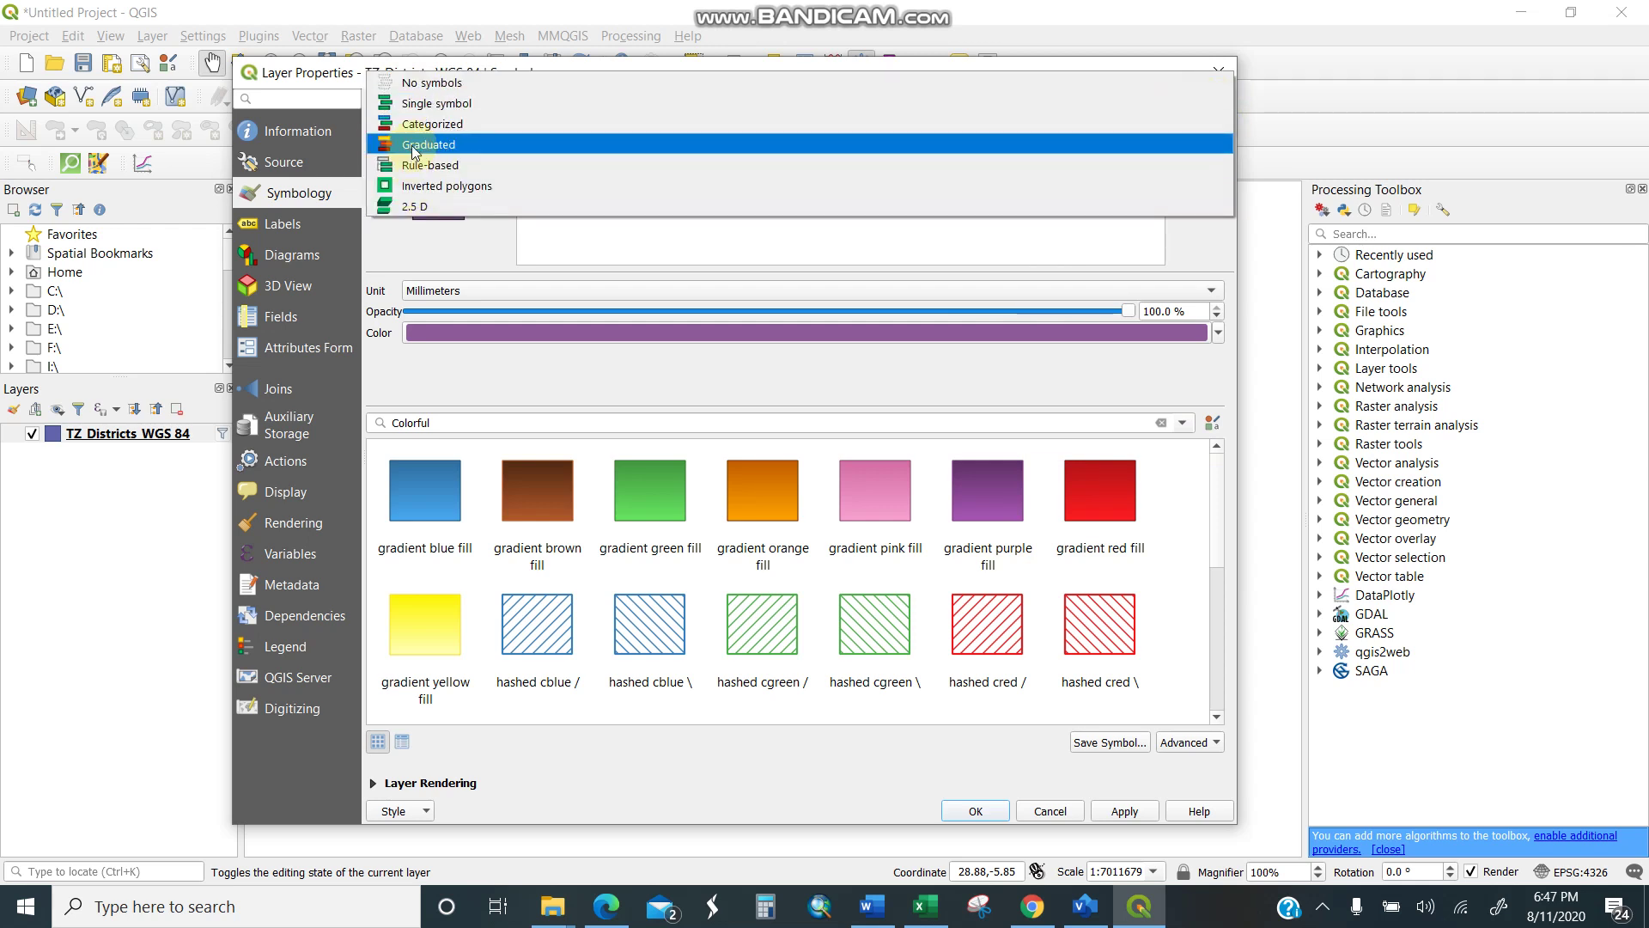
click(473, 125)
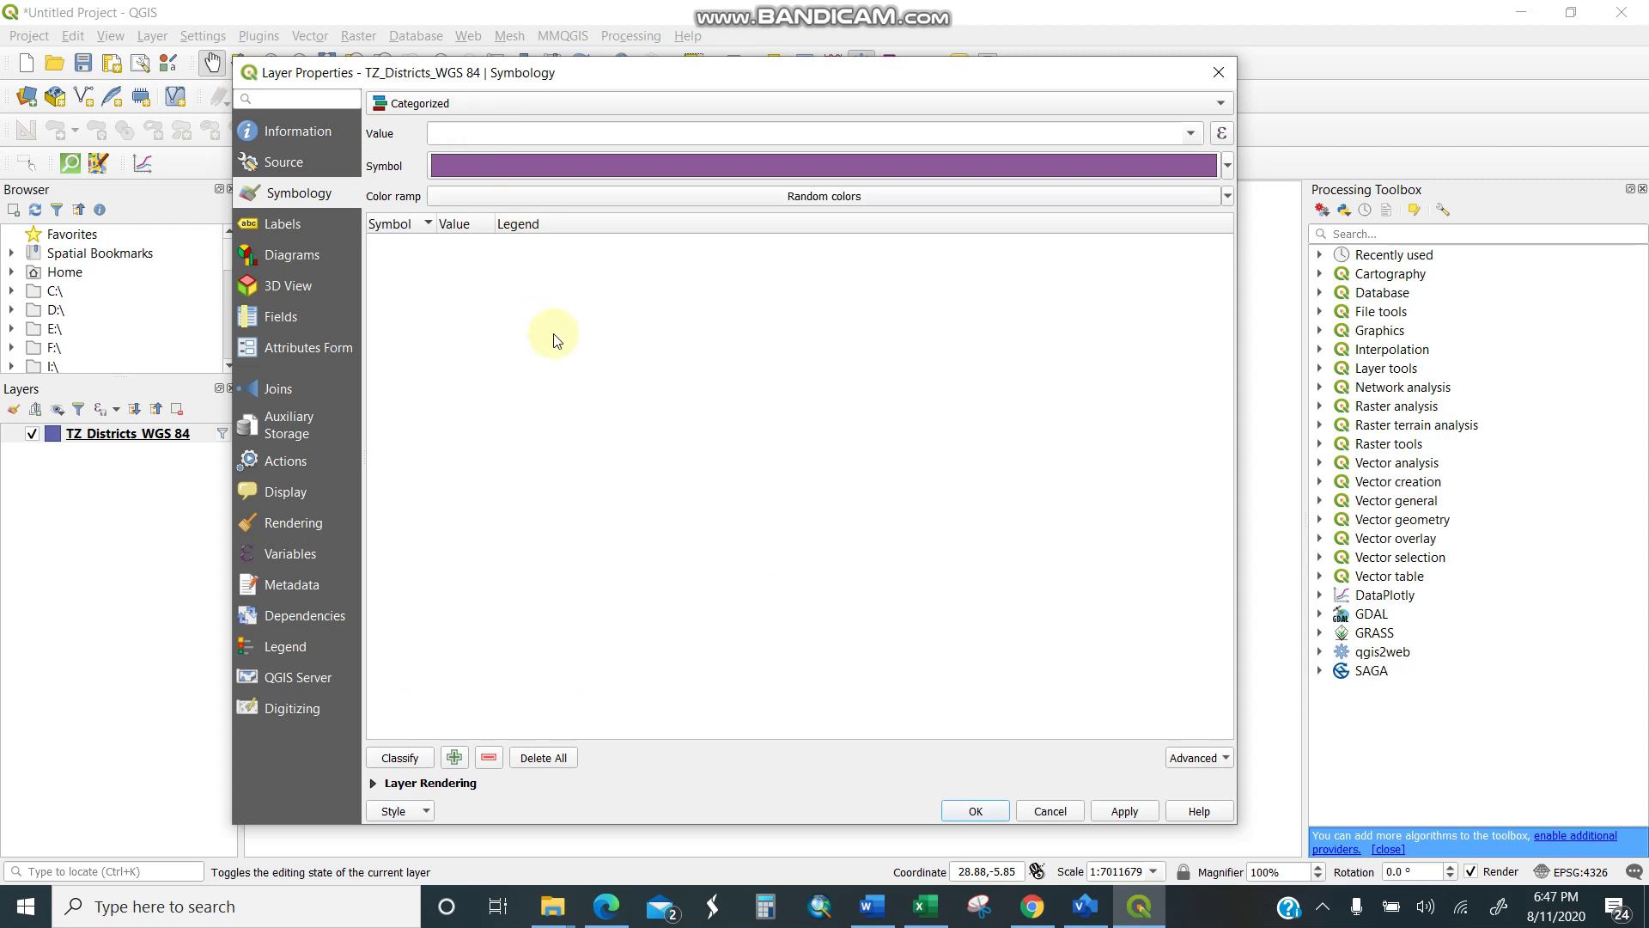
click(1191, 134)
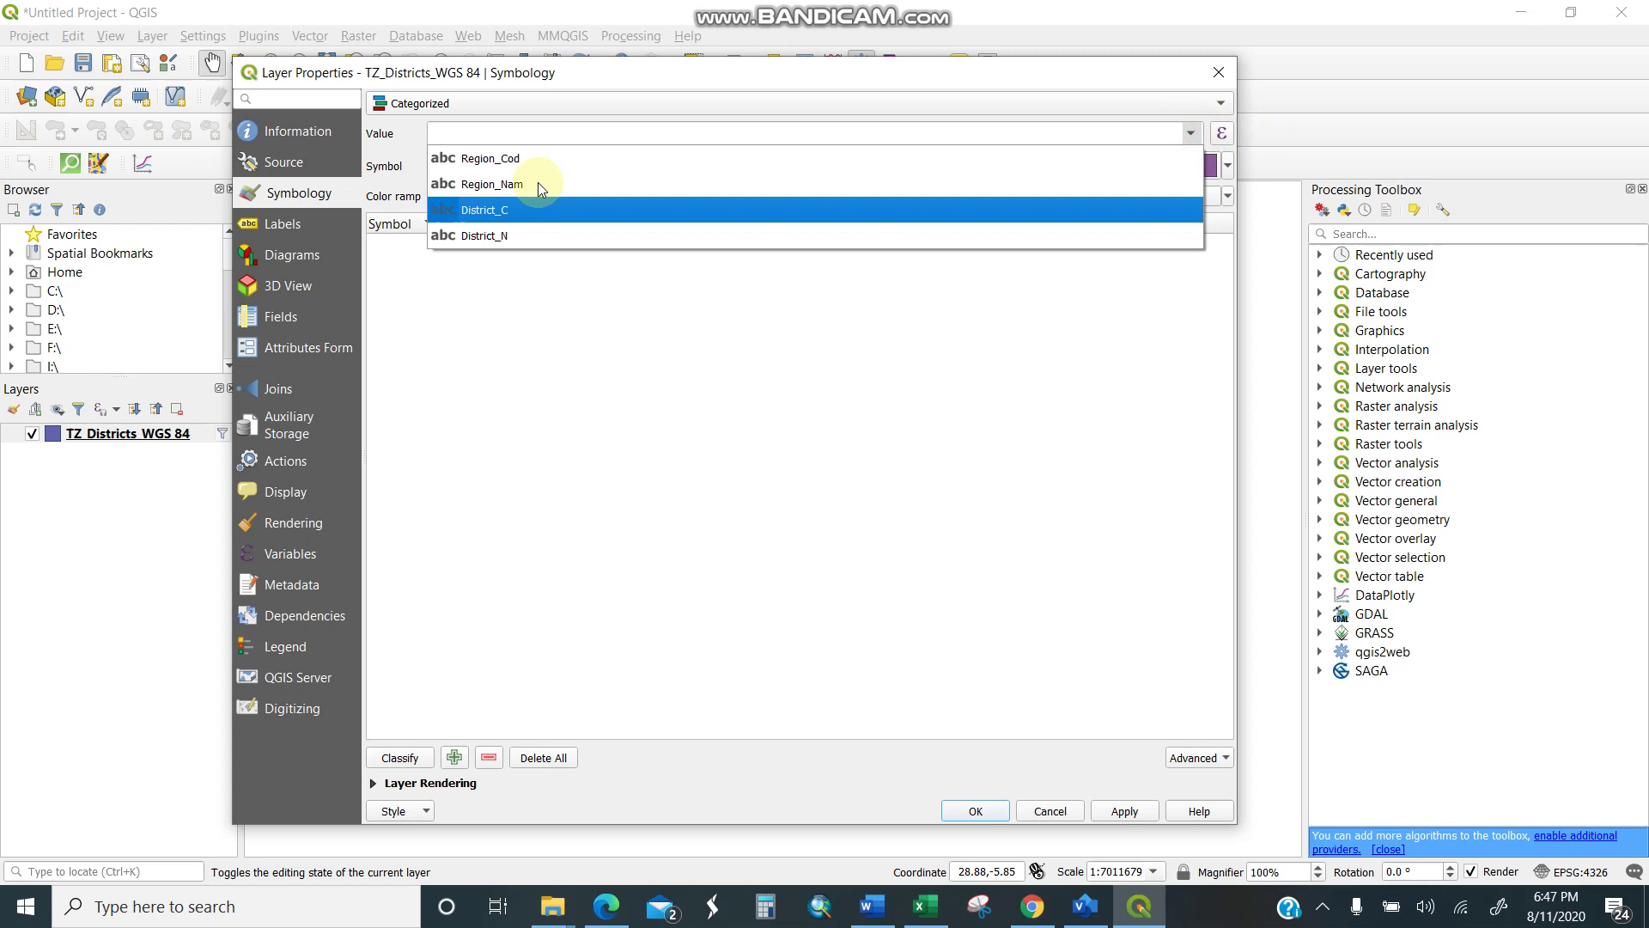
click(490, 236)
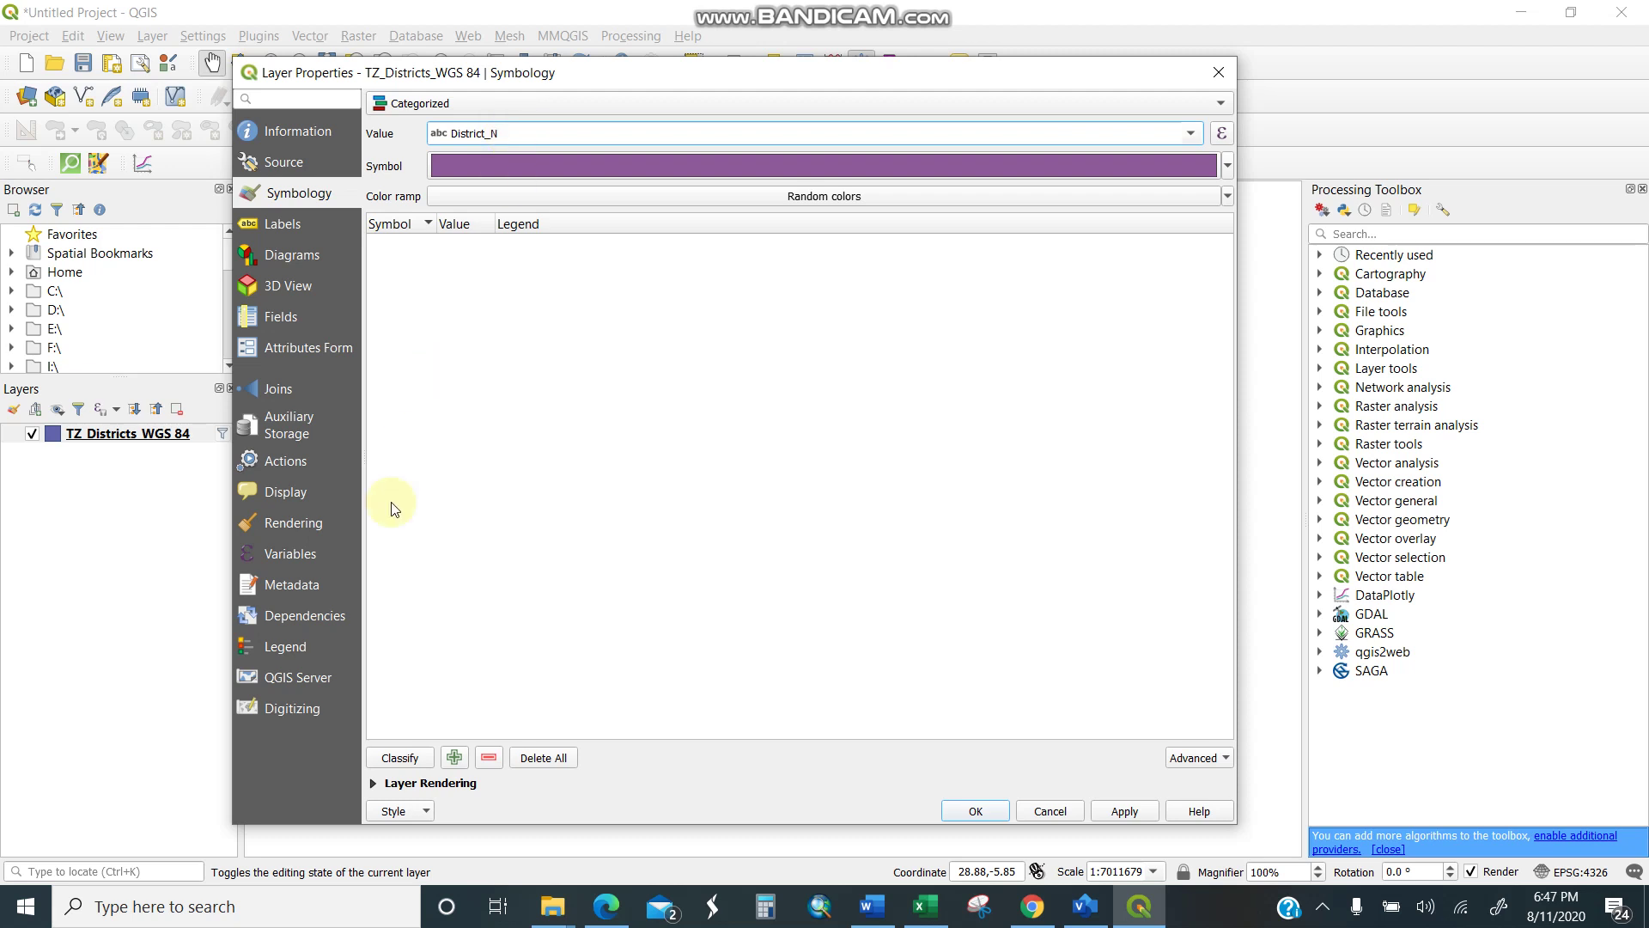
click(403, 759)
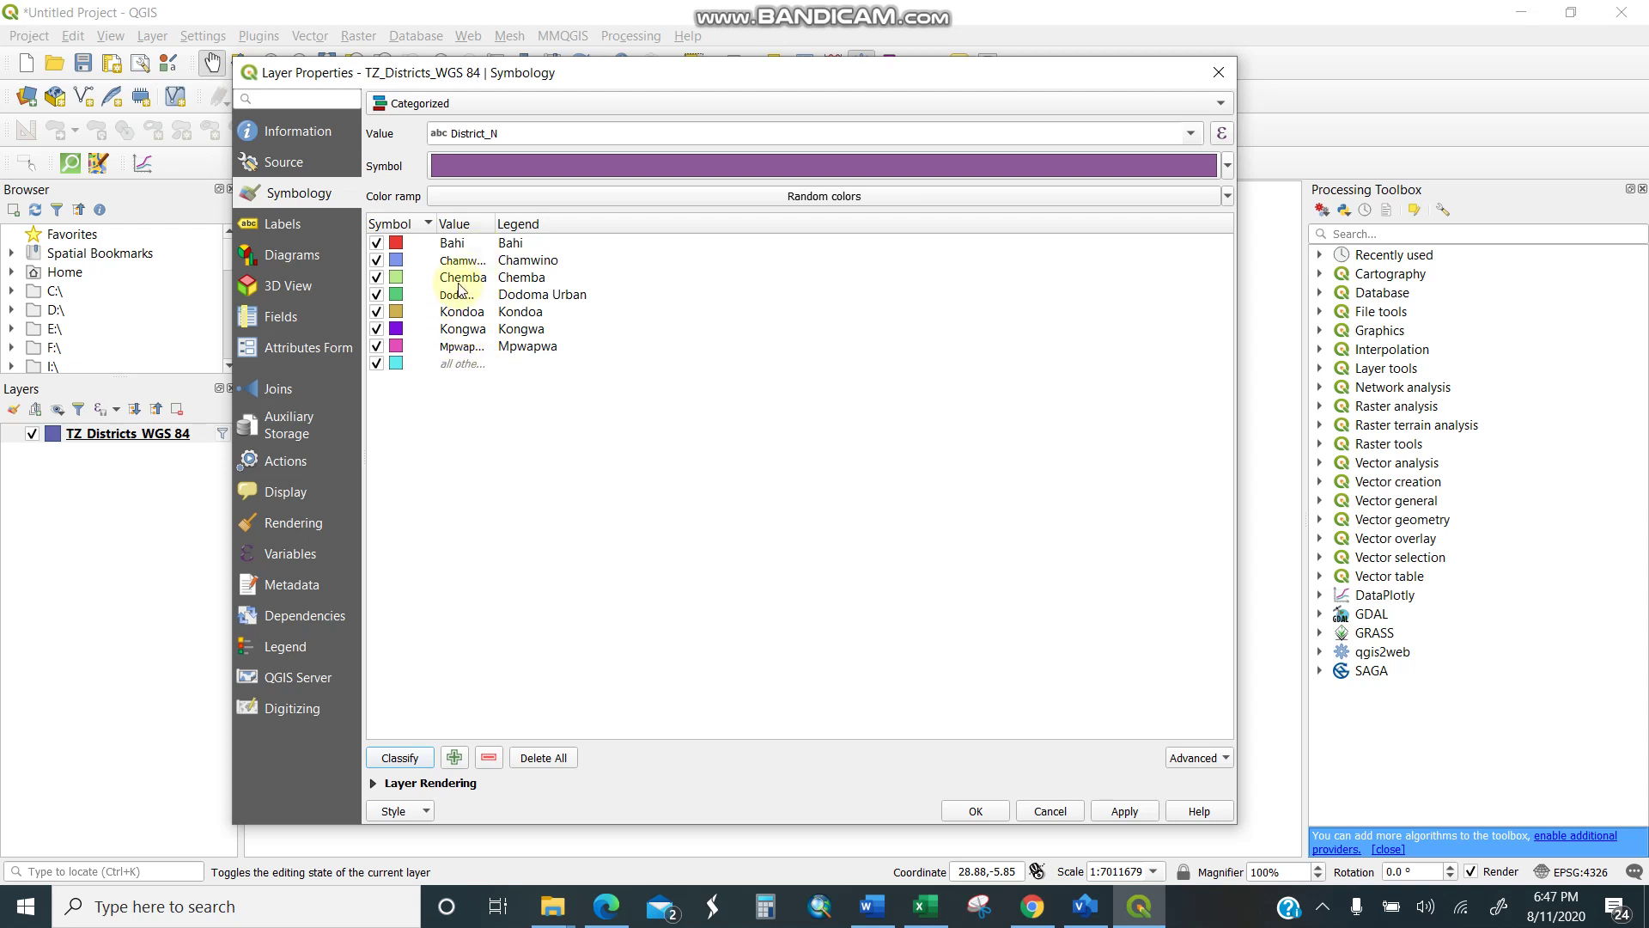
click(464, 365)
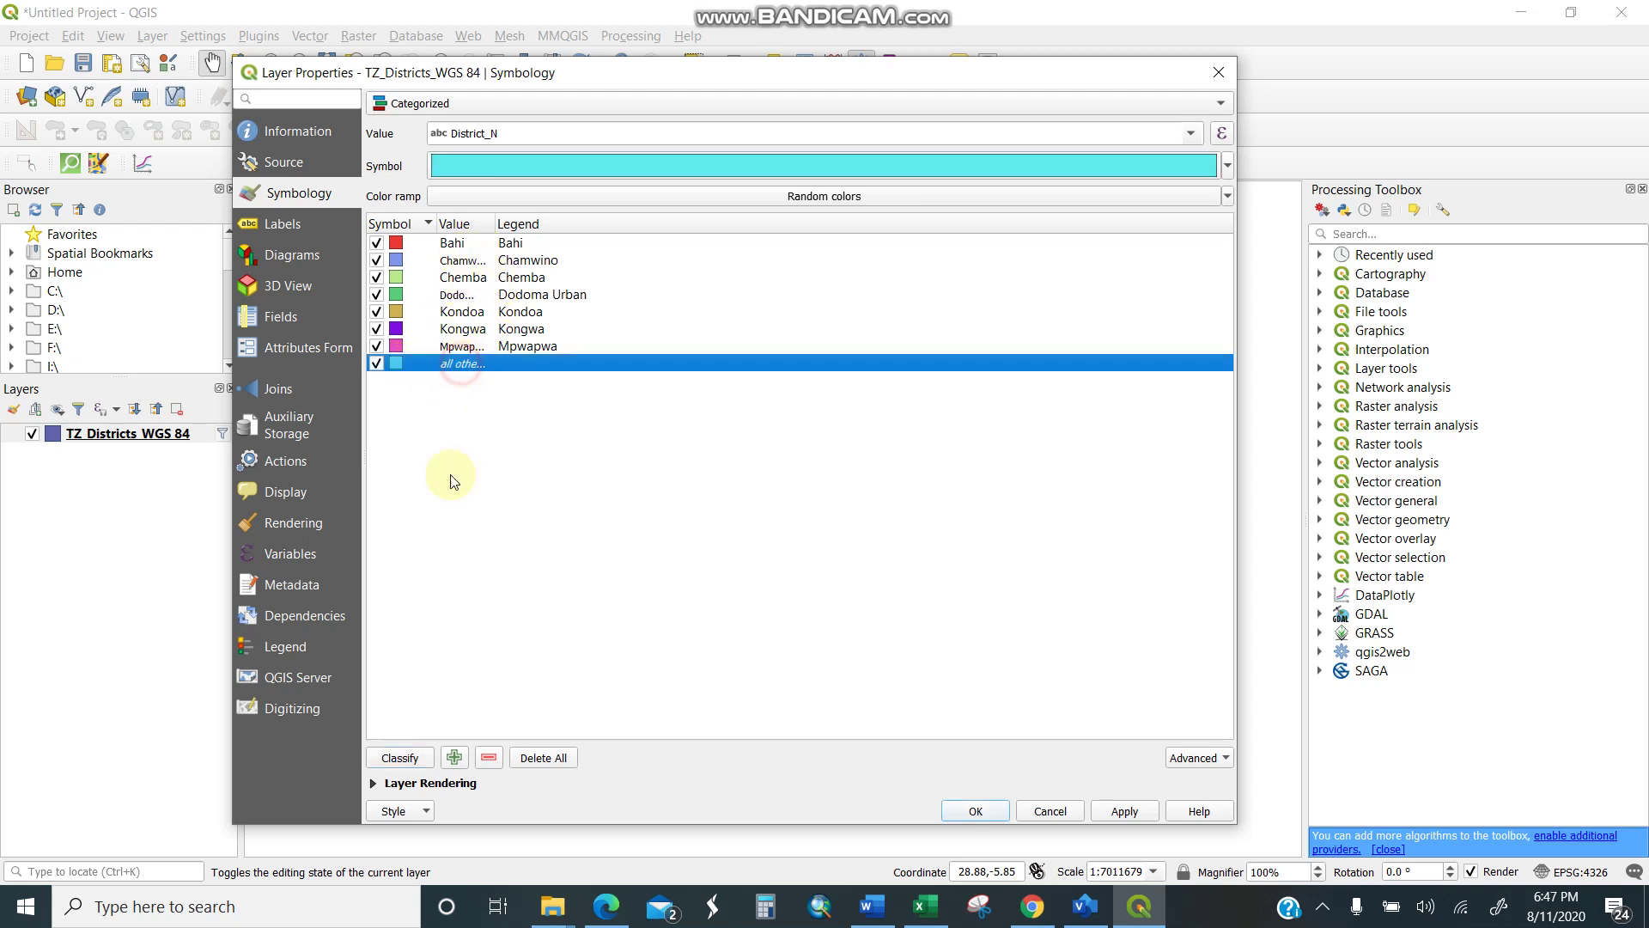
click(489, 760)
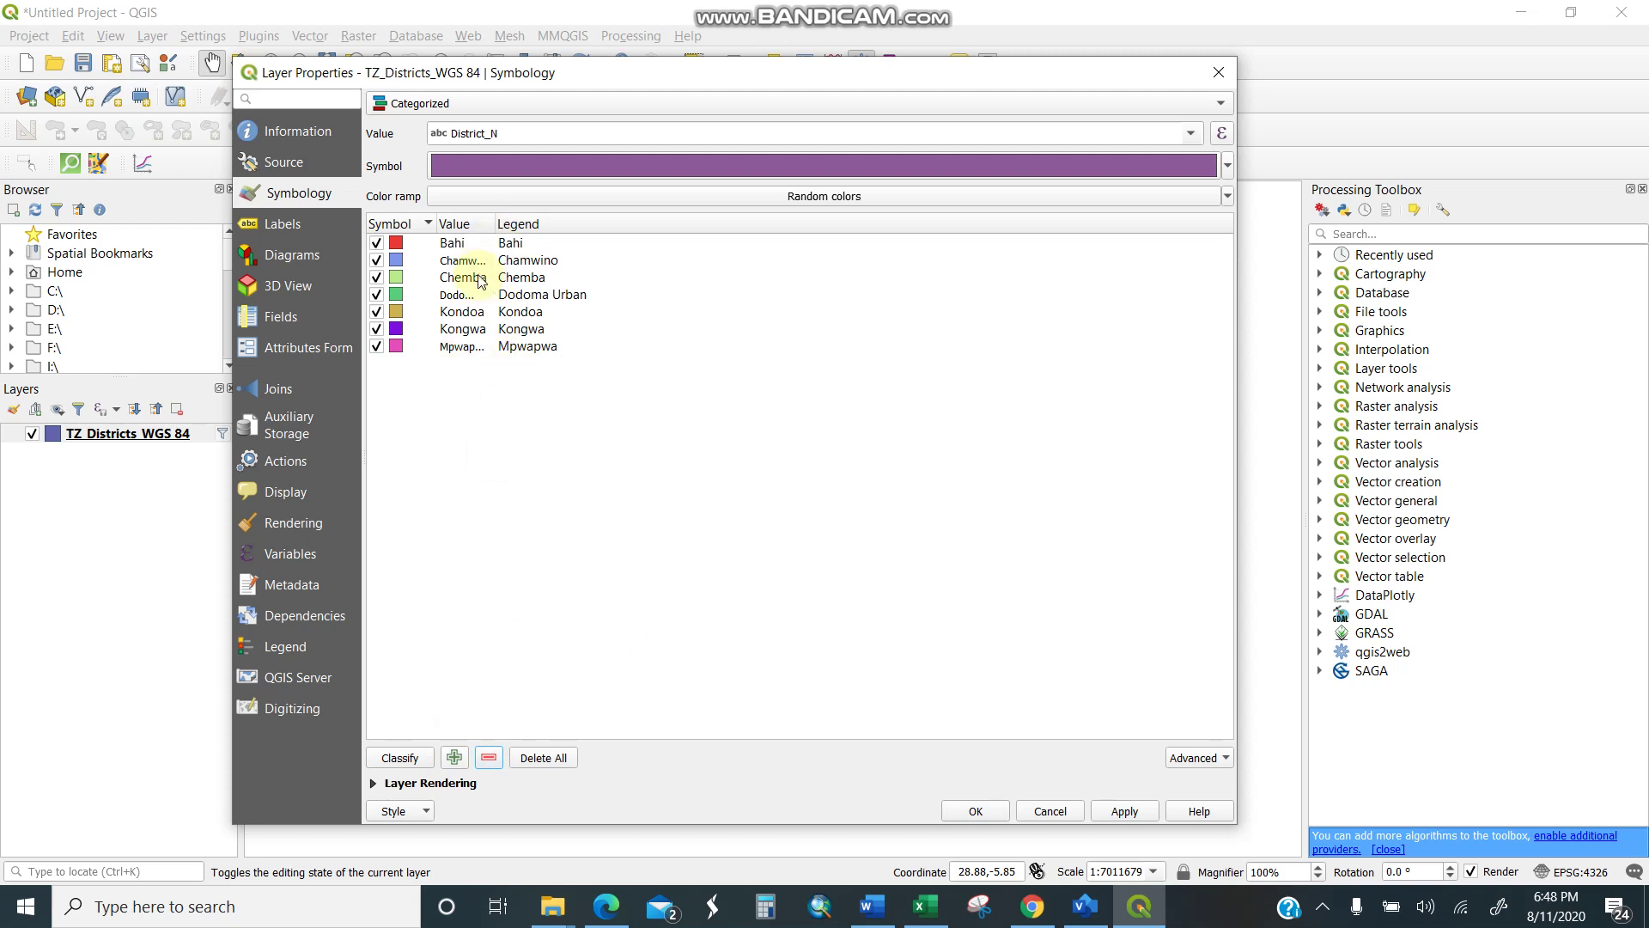
click(1124, 811)
Step: Zoom and pan so the colour-coded Dodoma districts sit centred on the map
click(982, 812)
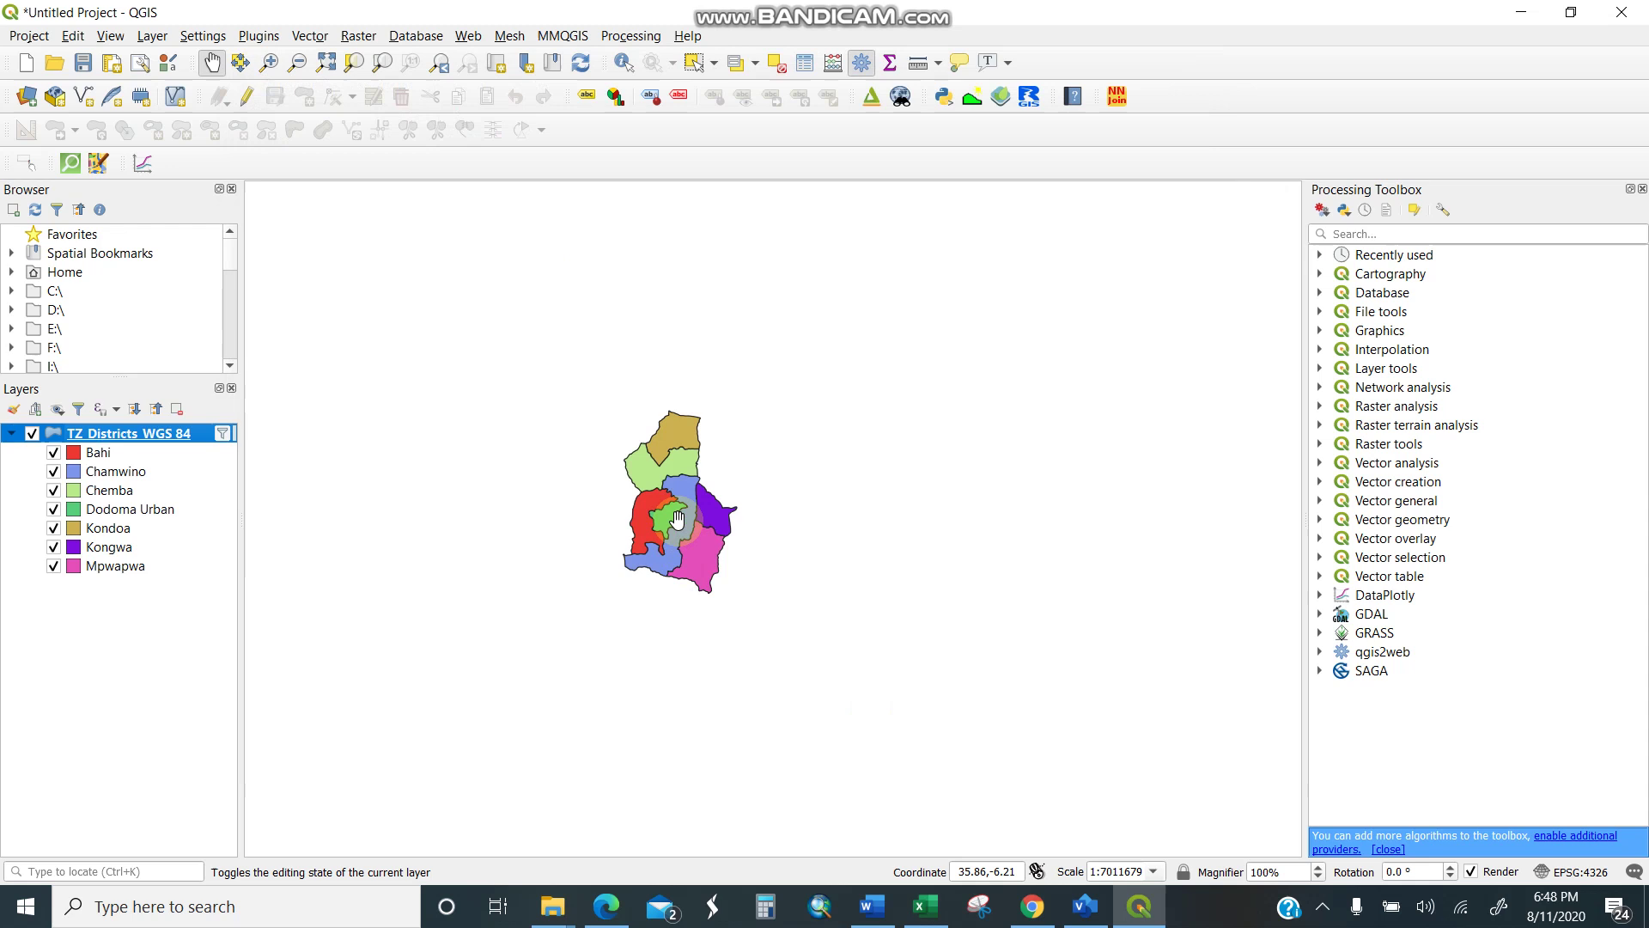
scroll(670, 515, up, 1)
drag(665, 515, 564, 513)
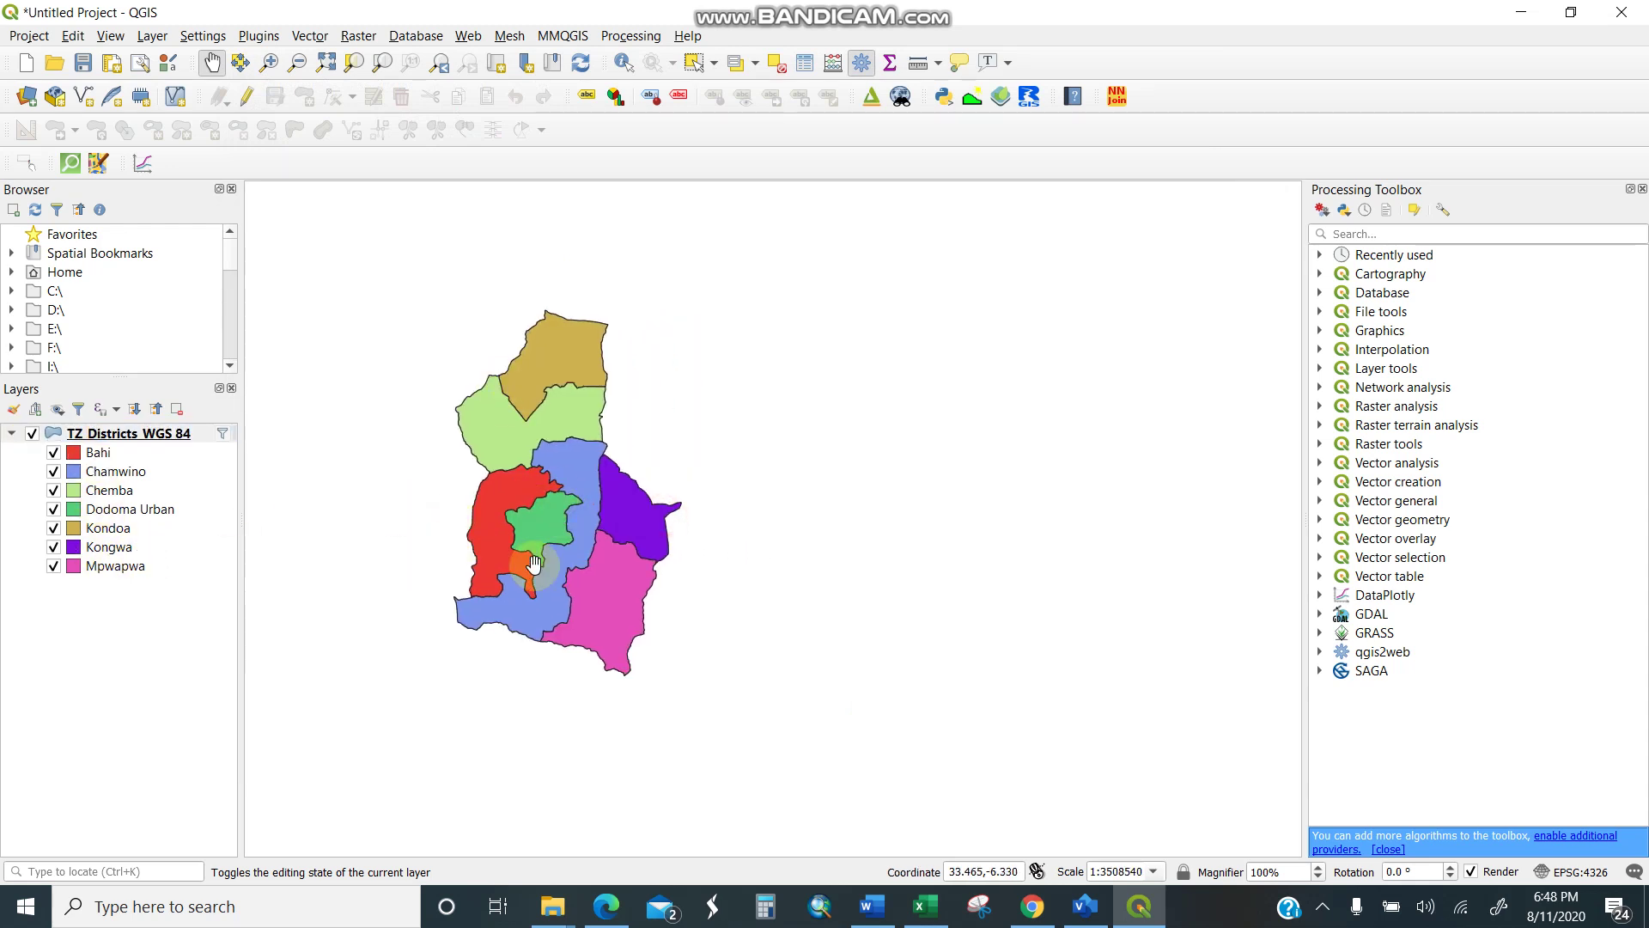
click(510, 543)
mouse_move(552, 490)
mouse_down()
mouse_move(620, 479)
mouse_move(572, 488)
mouse_up()
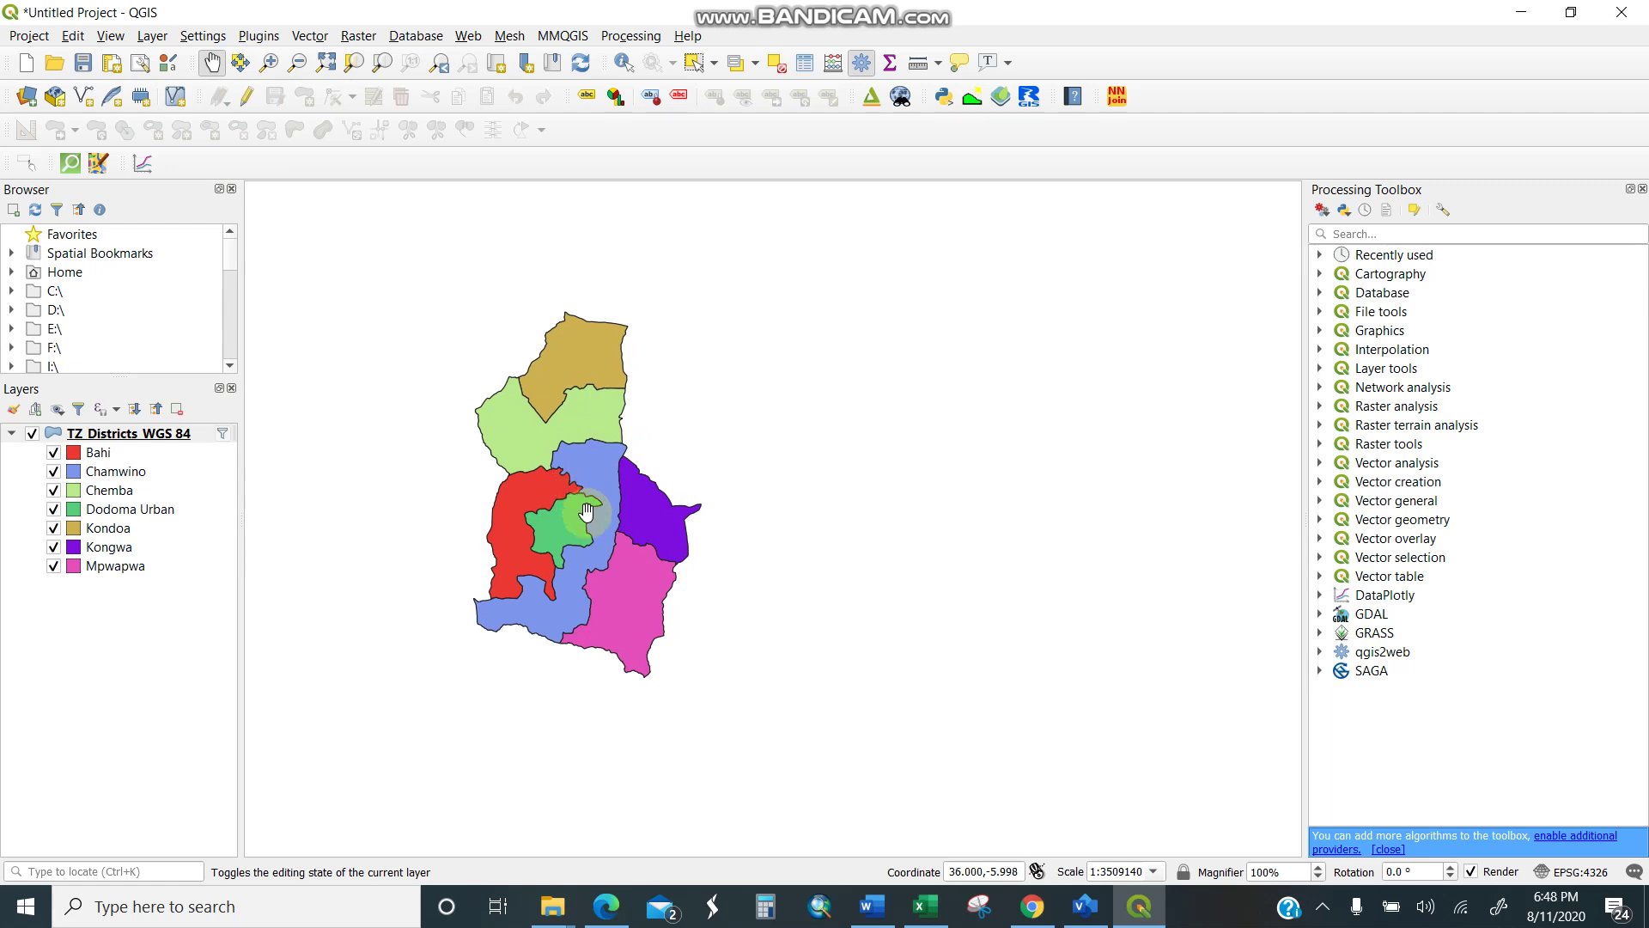
scroll(571, 488, up, 1)
scroll(561, 524, down, 1)
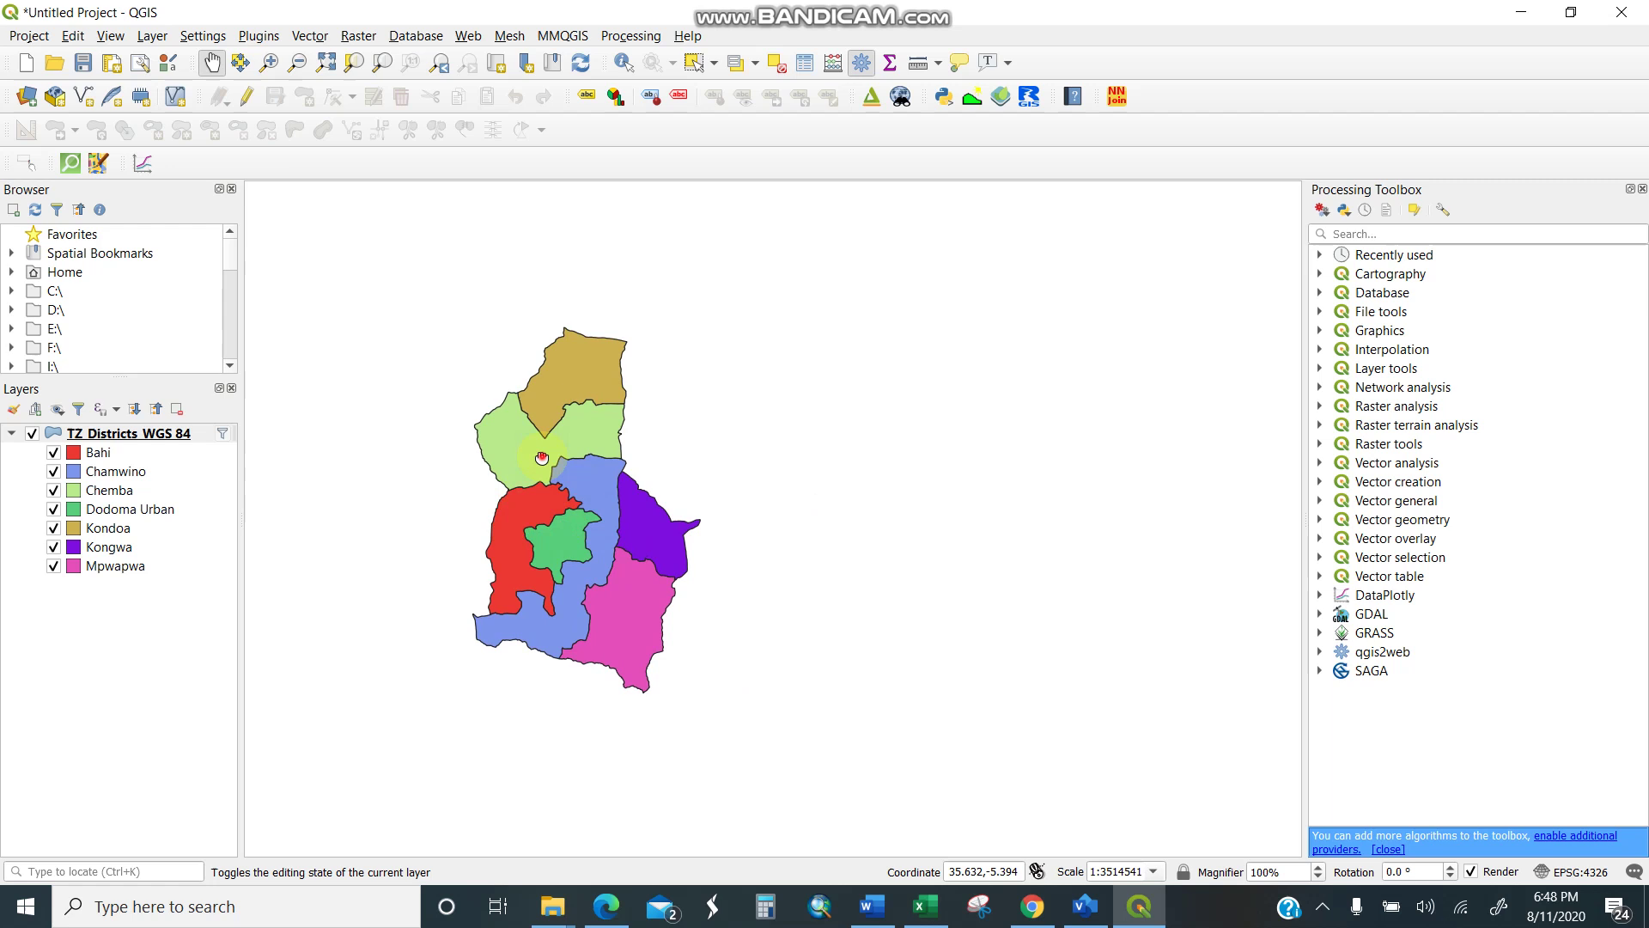
drag(558, 468, 540, 440)
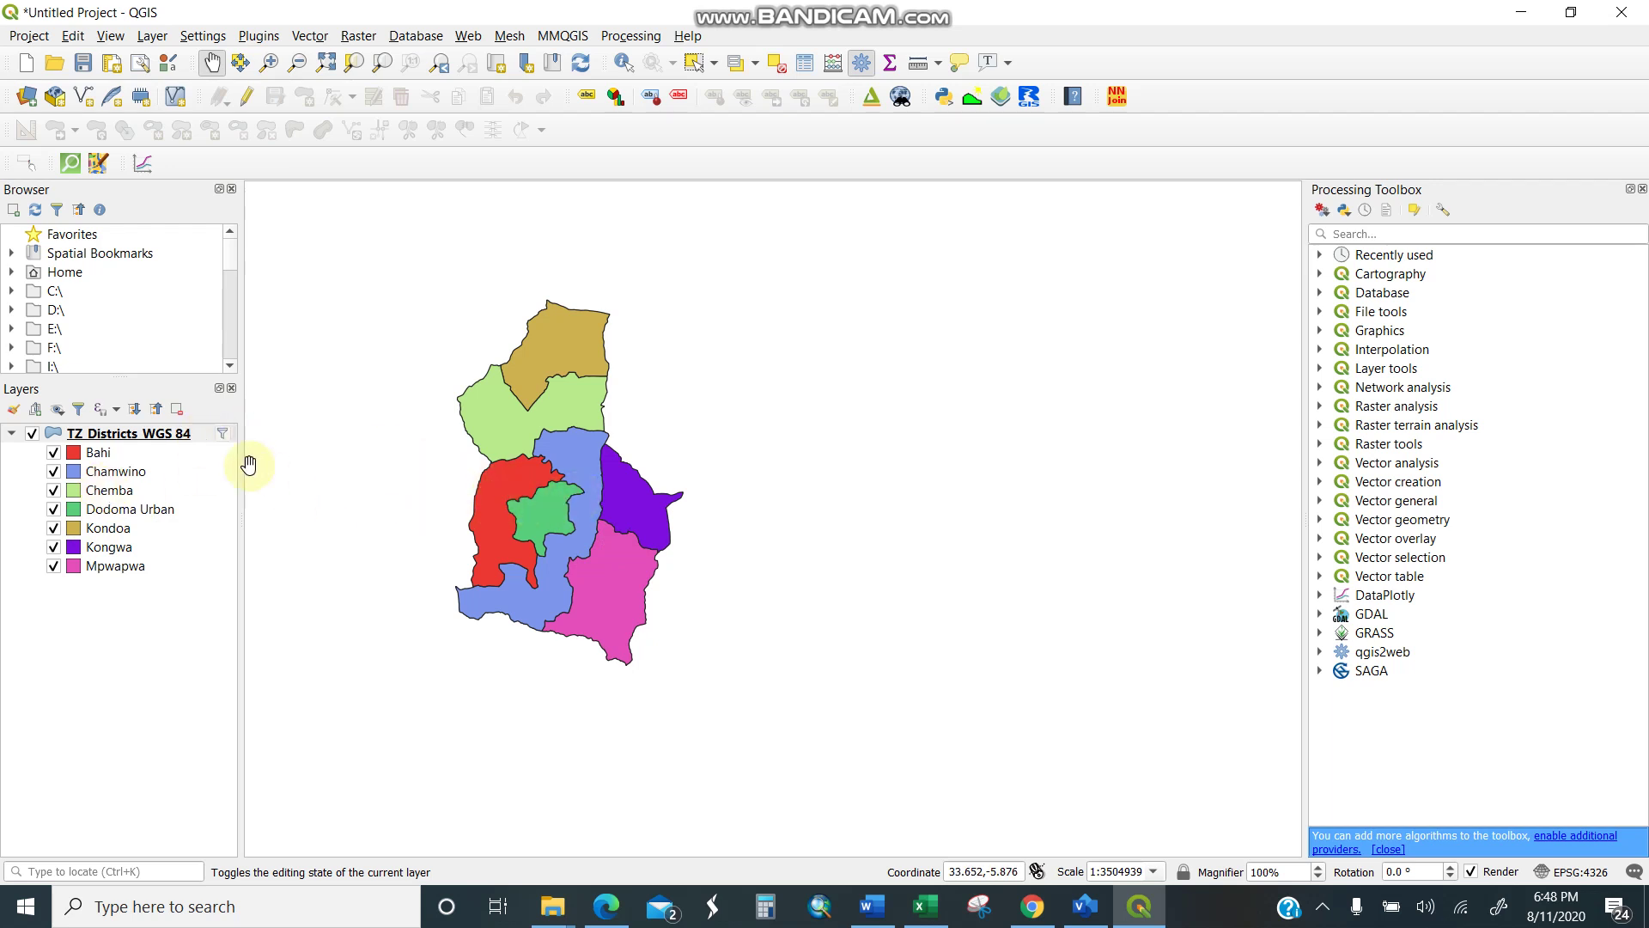
click(161, 437)
Step: Set the districts layer's labelling mode to Single labels in its Labels properties
right_click(161, 440)
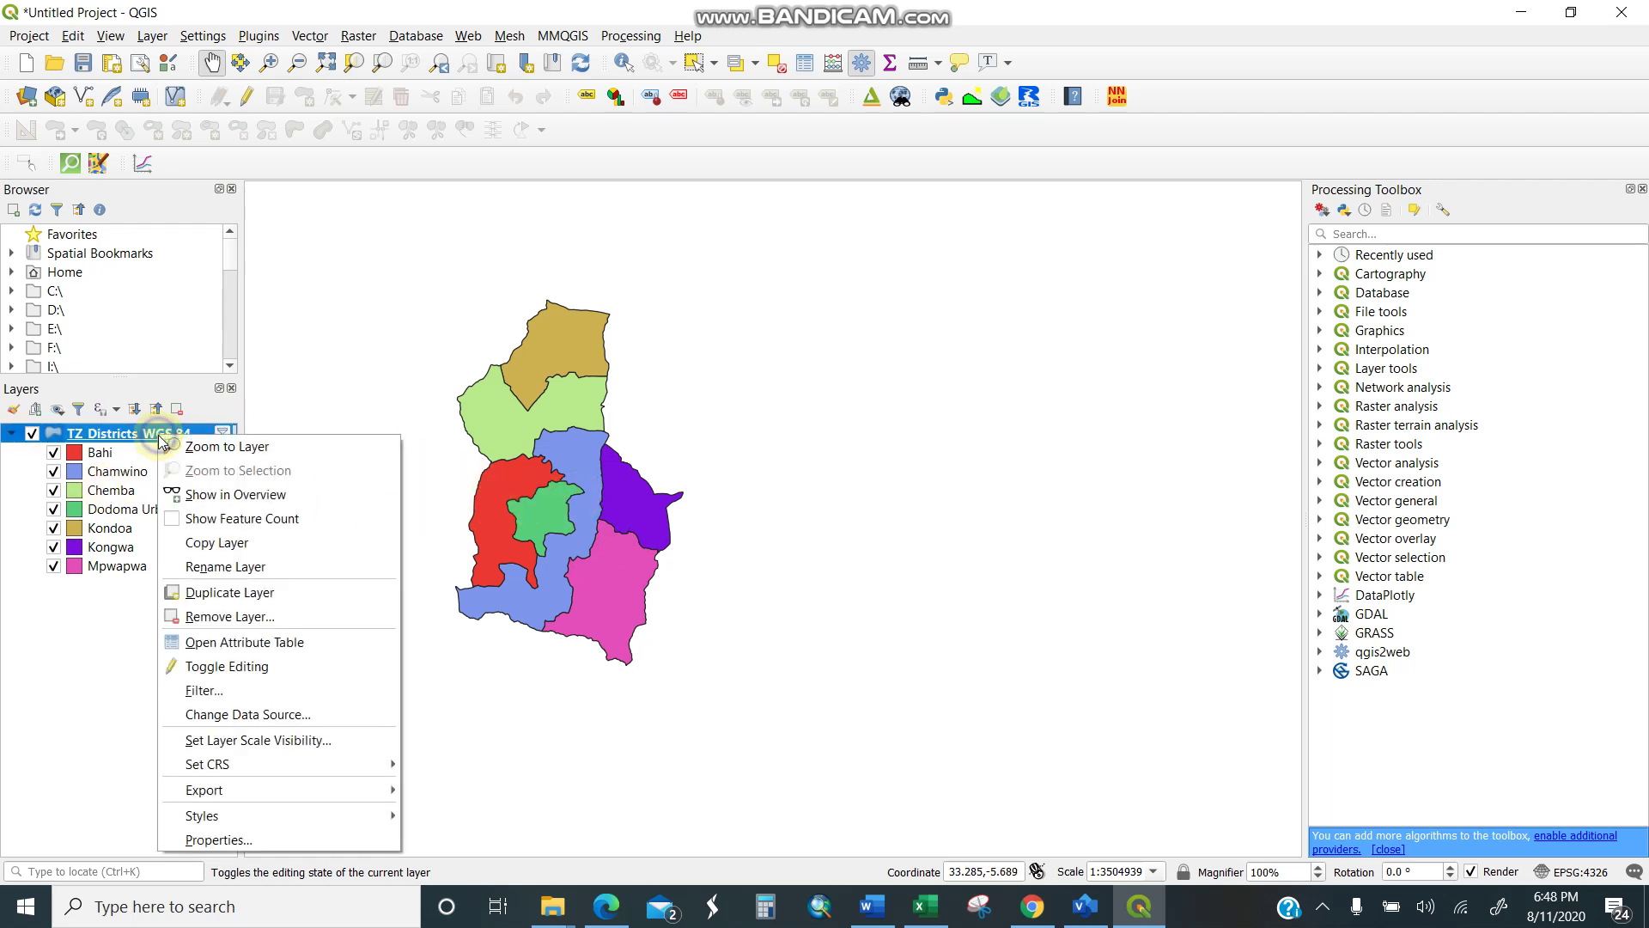
click(228, 837)
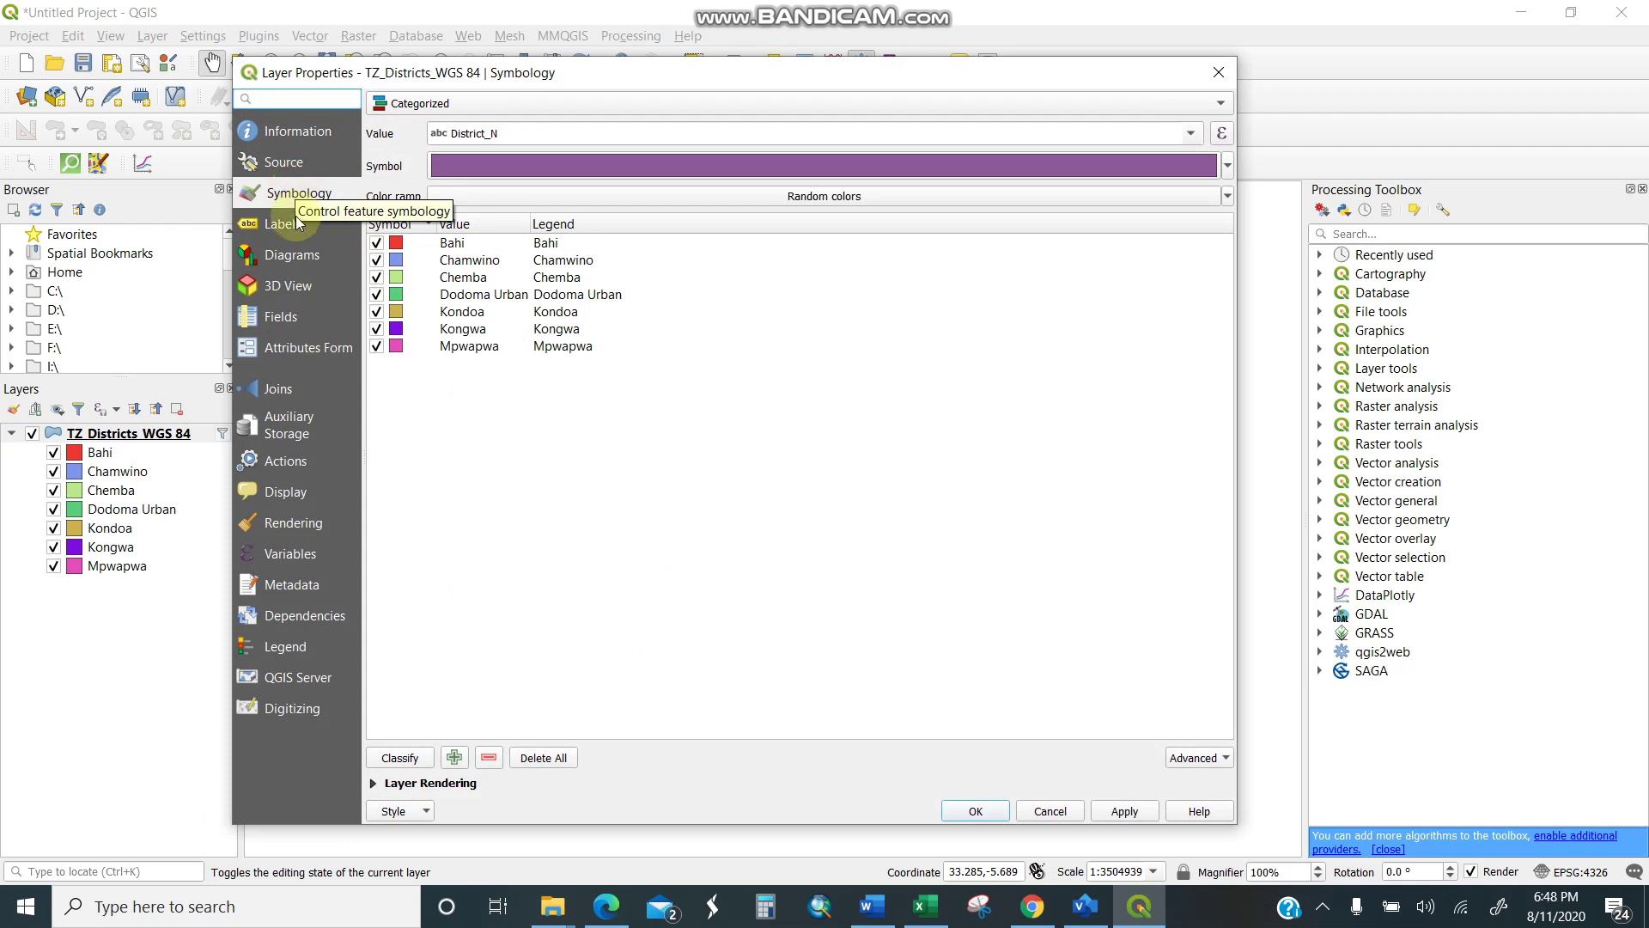
click(284, 225)
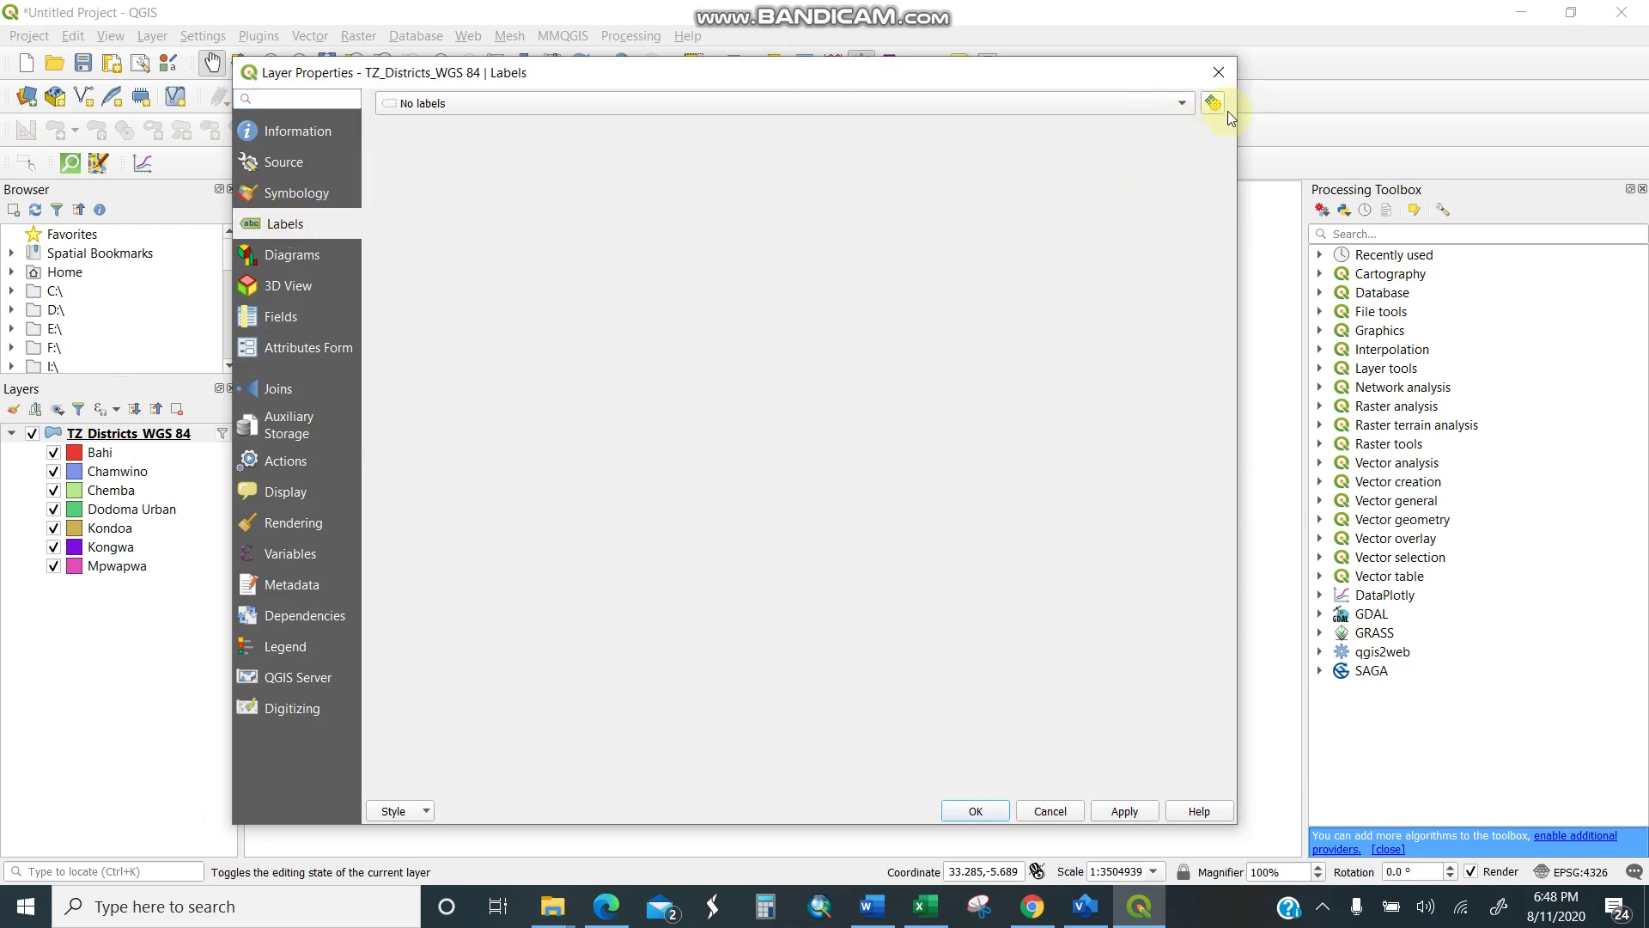
click(1183, 103)
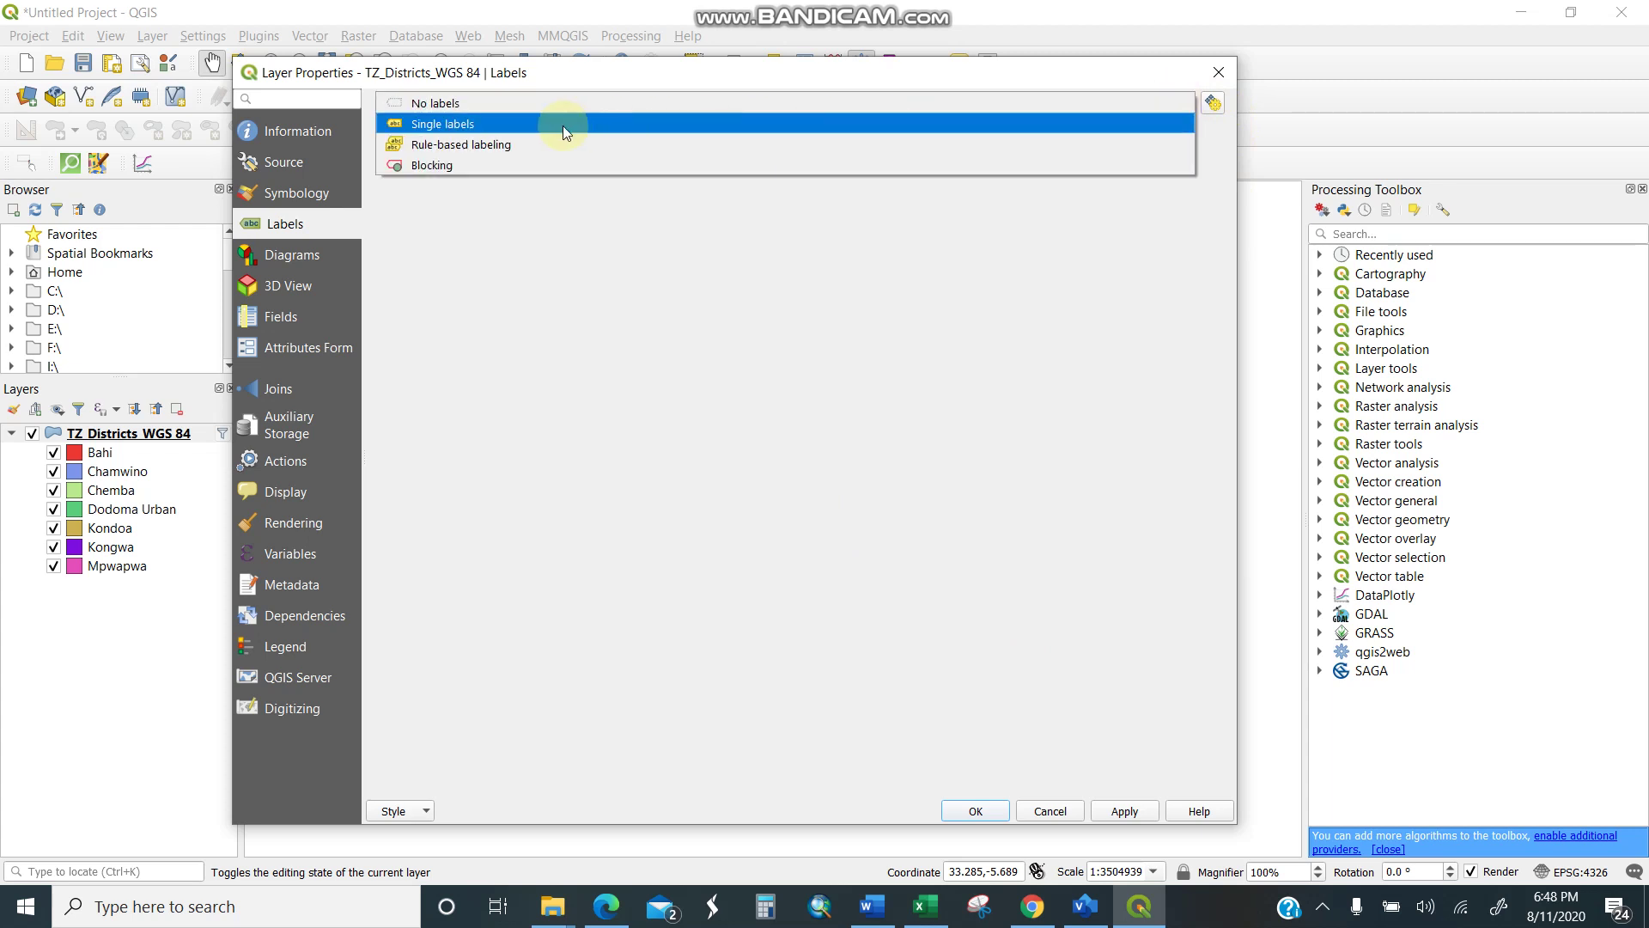
click(517, 126)
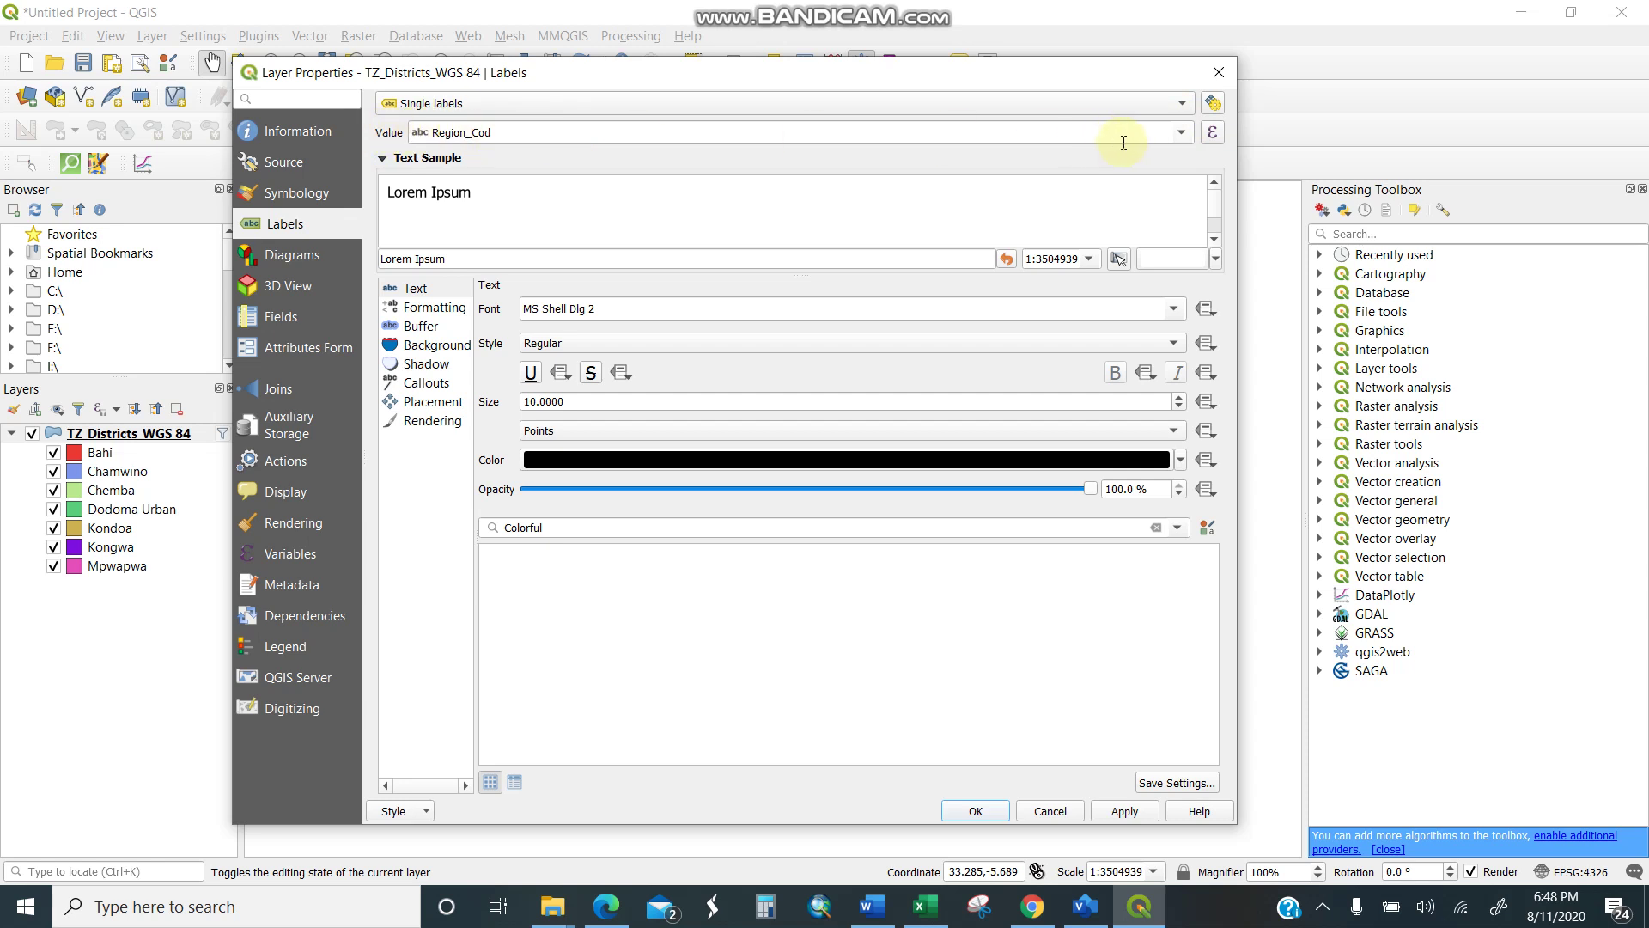
Step: Apply single labels from District_N in MS Shell Dlg 2, Regular style
click(1183, 132)
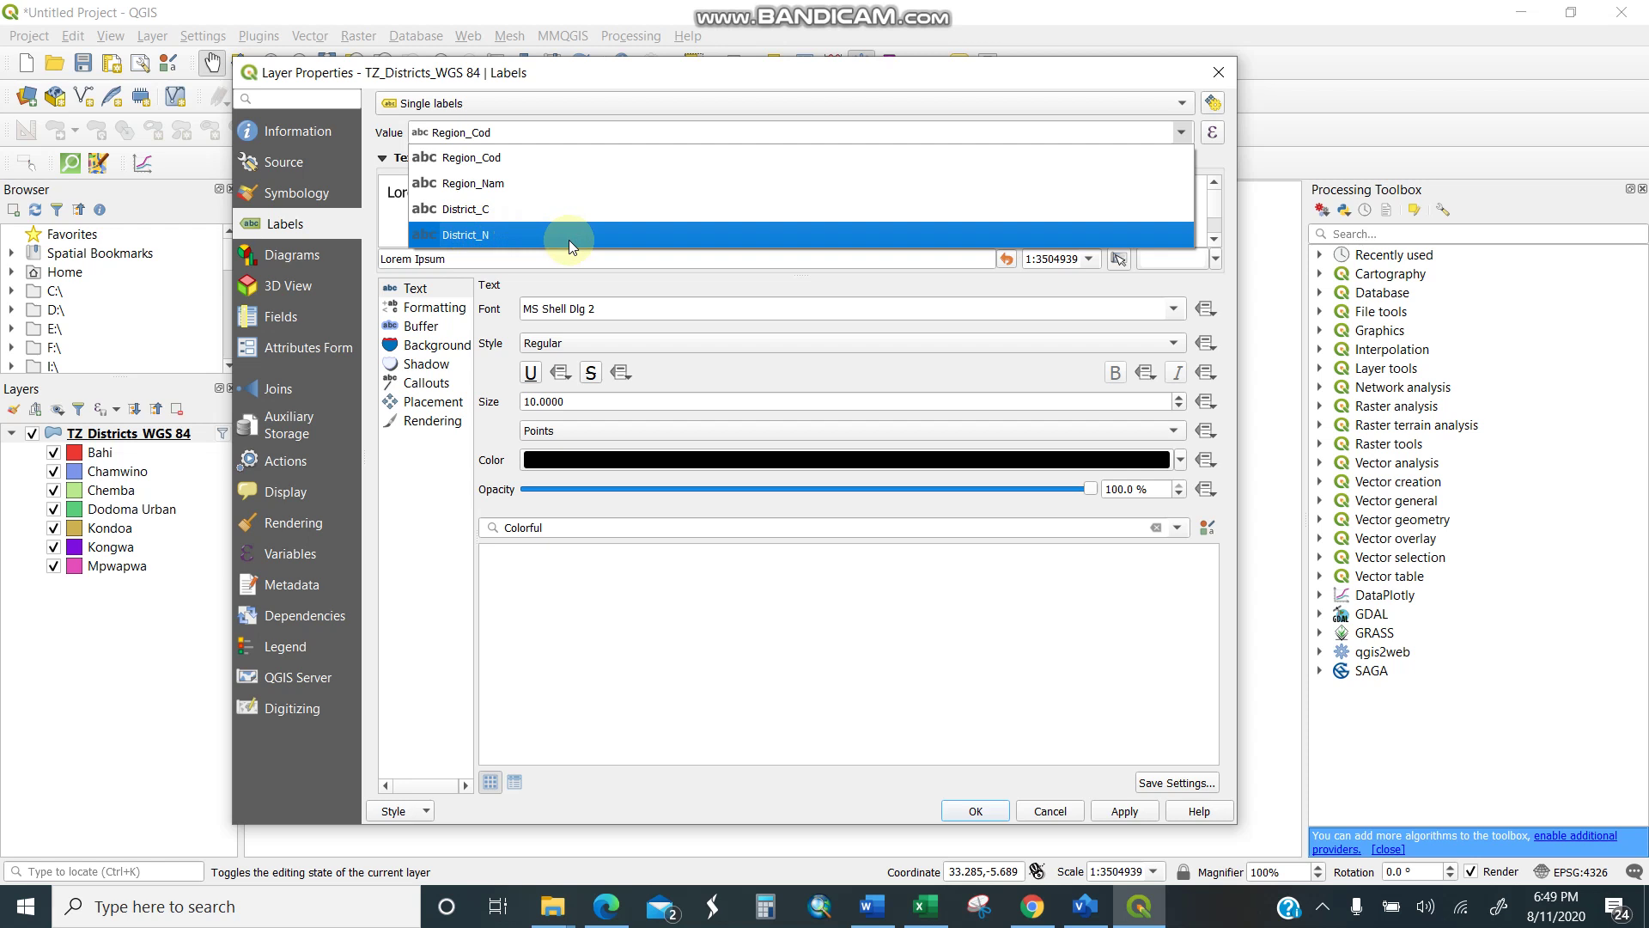
click(512, 235)
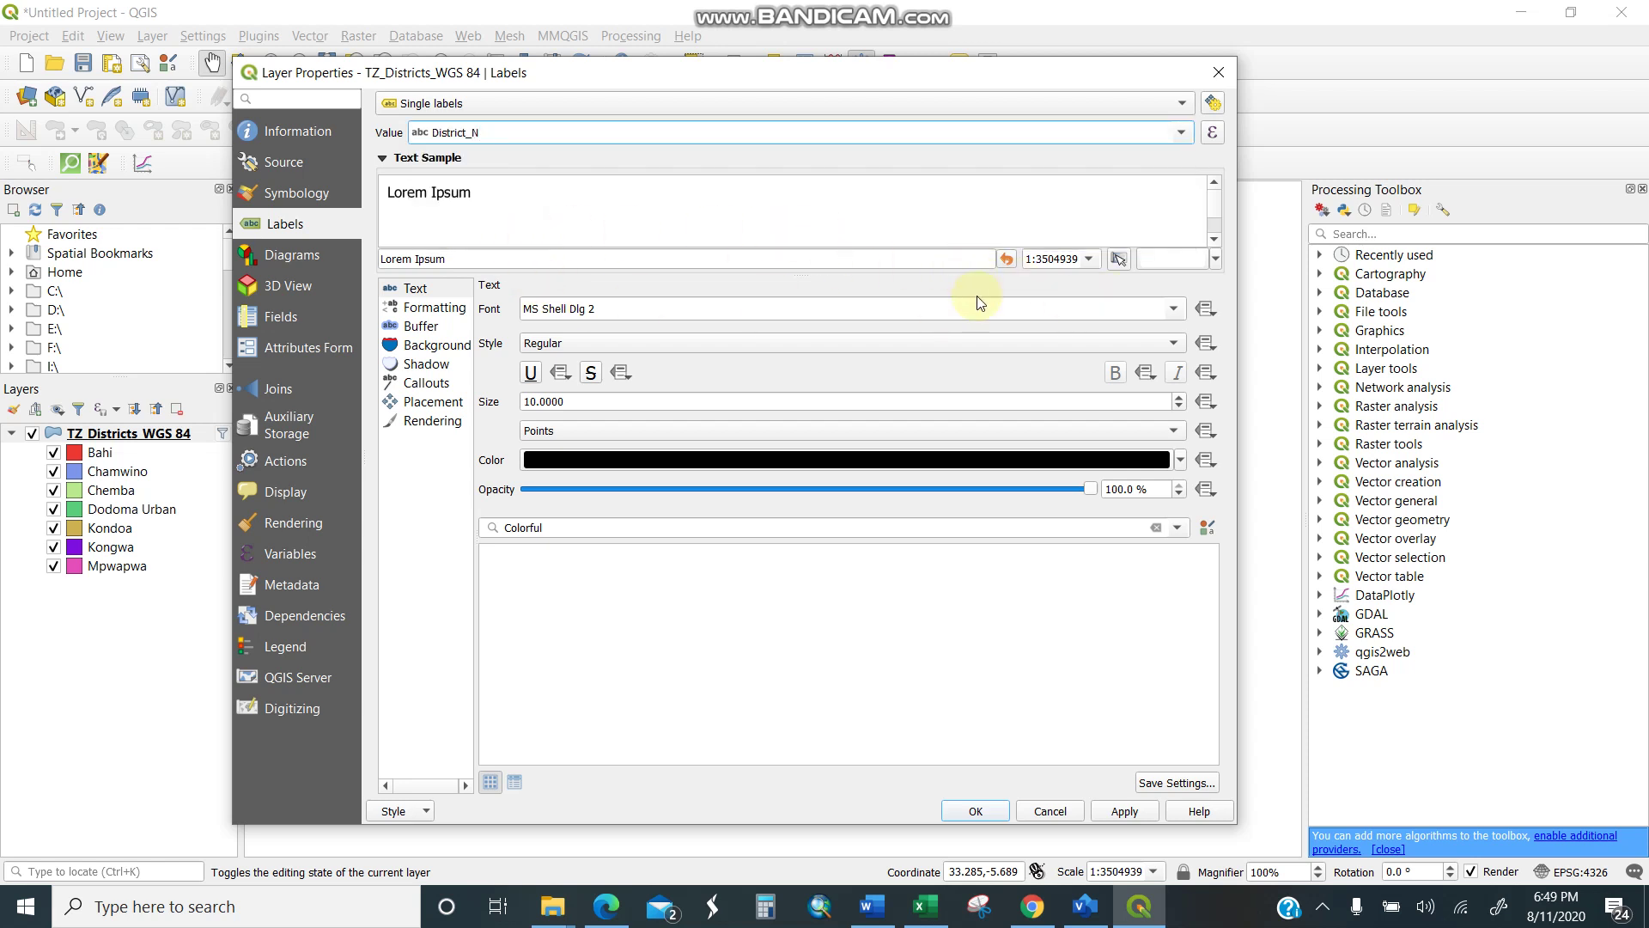
click(1173, 310)
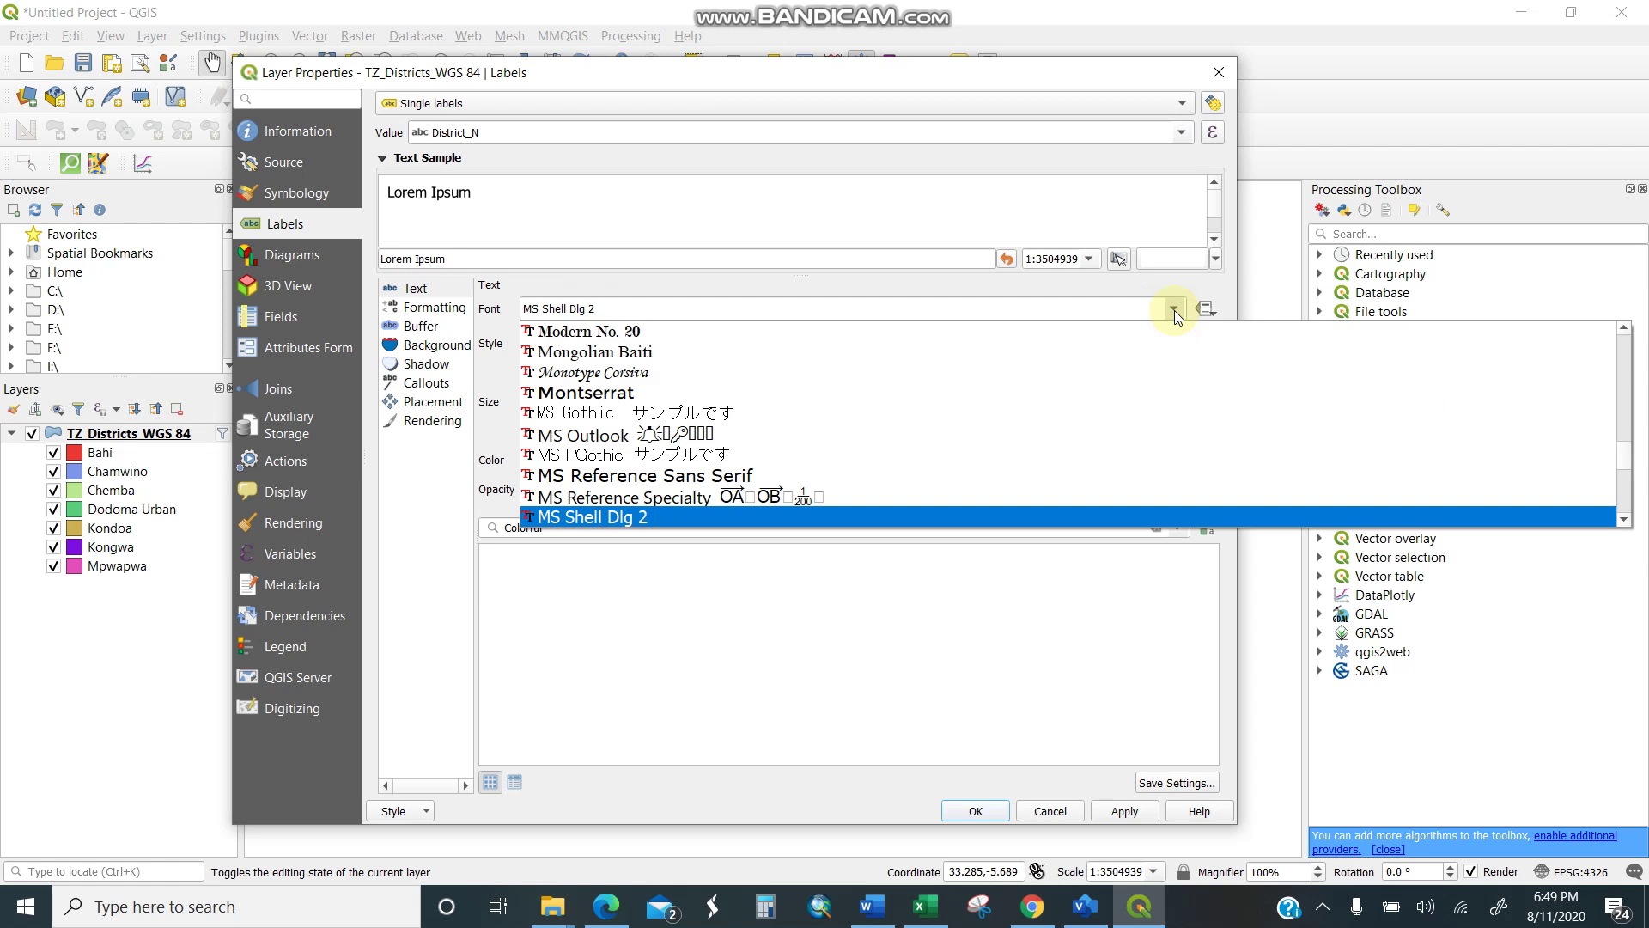
click(1173, 311)
click(1148, 344)
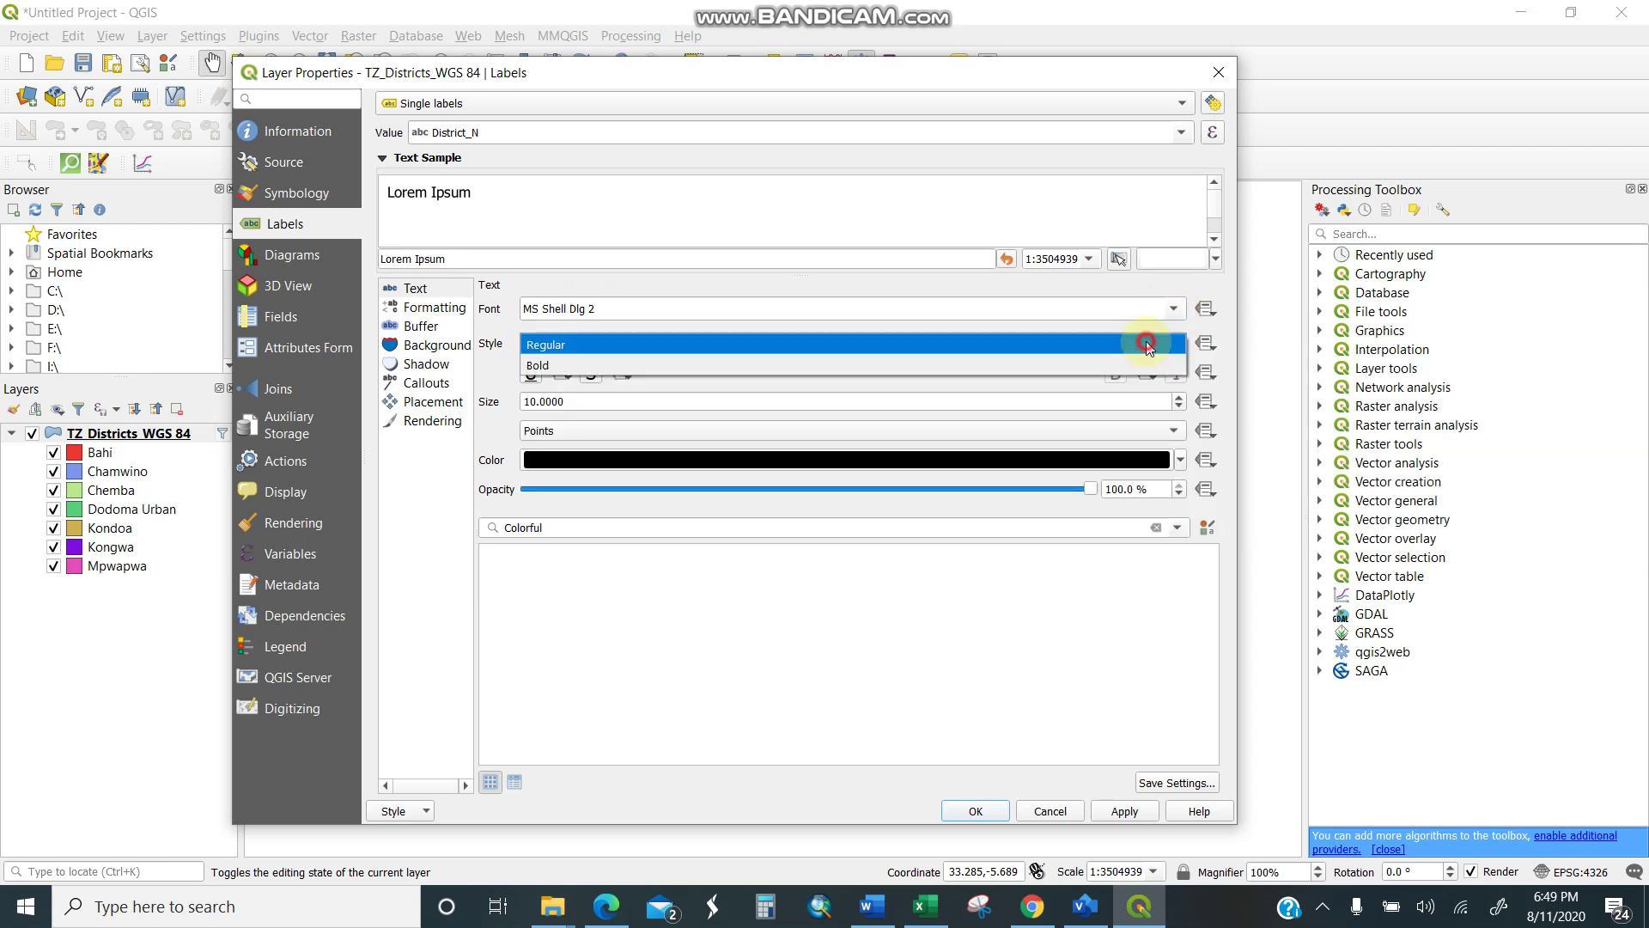
click(1146, 344)
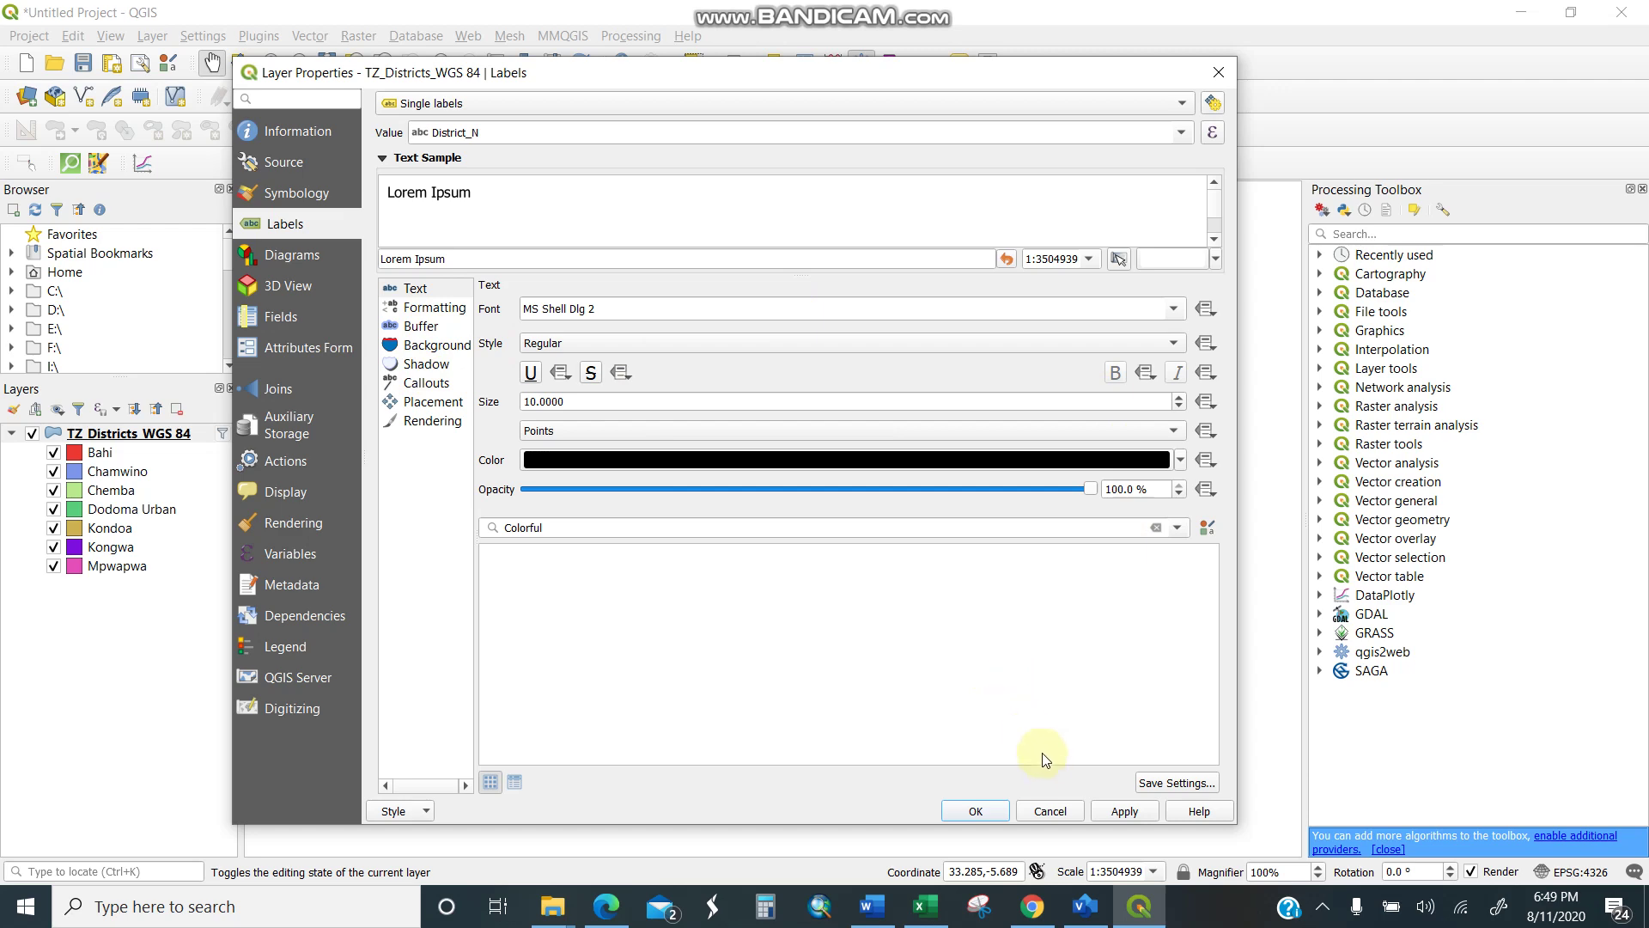
click(1118, 811)
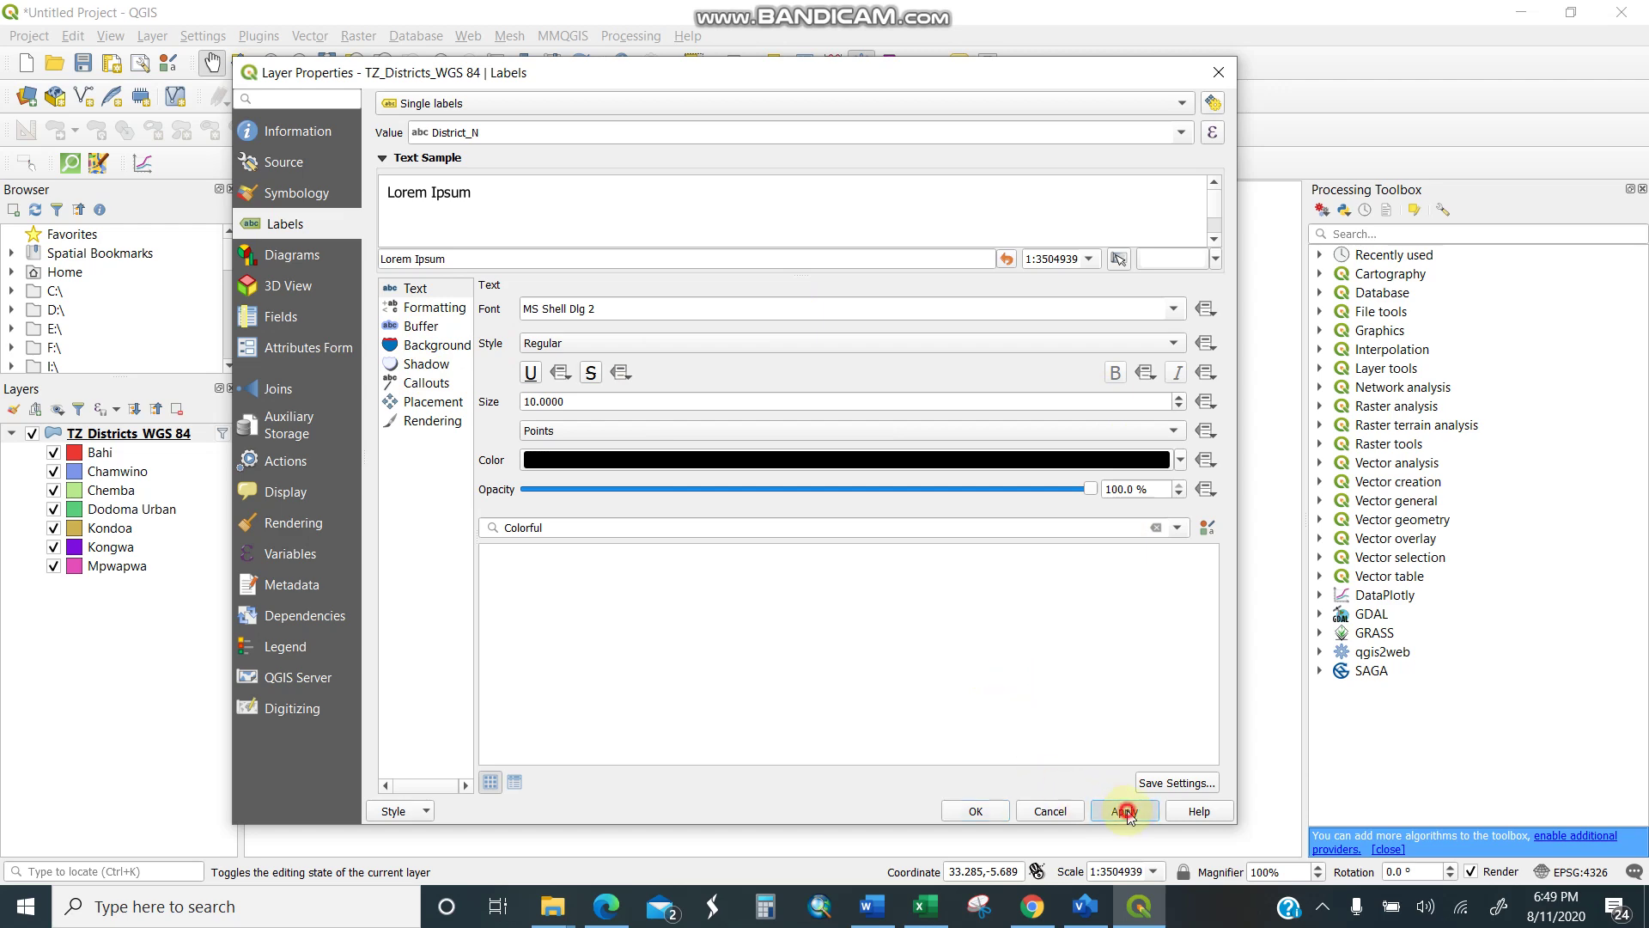
Step: Close Layer Properties and pan to centre the name-labelled Dodoma districts
click(972, 811)
mouse_move(556, 552)
mouse_down()
mouse_move(728, 565)
mouse_move(683, 566)
mouse_up()
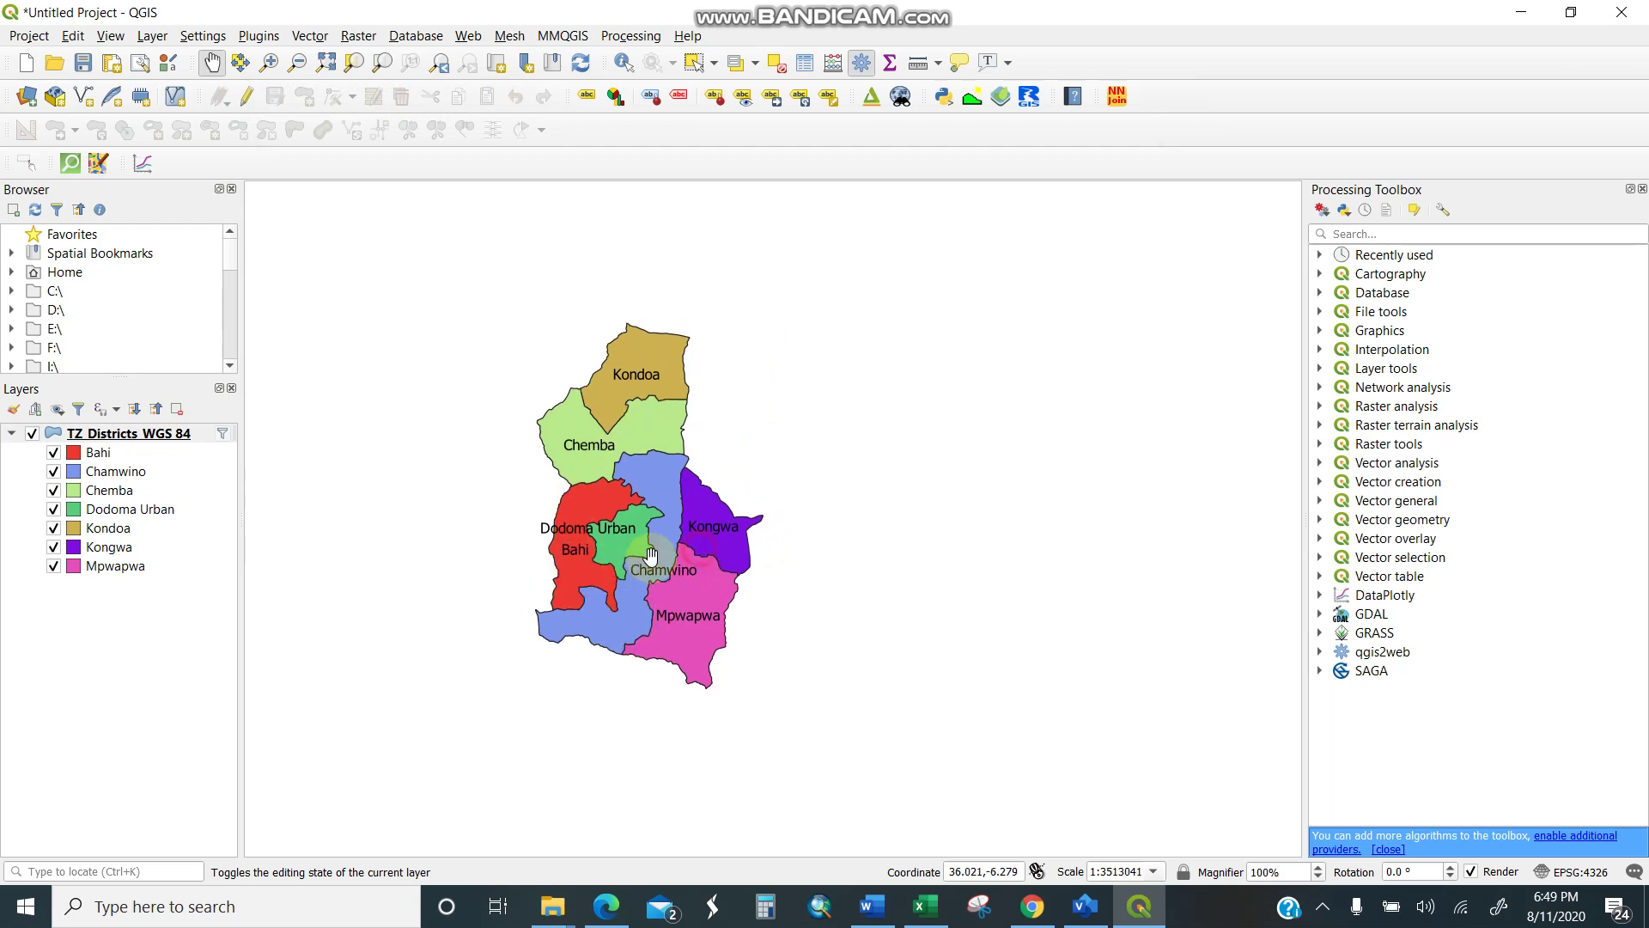
scroll(640, 541, up, 1)
scroll(665, 539, down, 1)
mouse_move(664, 543)
mouse_down()
mouse_move(707, 539)
mouse_move(662, 547)
mouse_up()
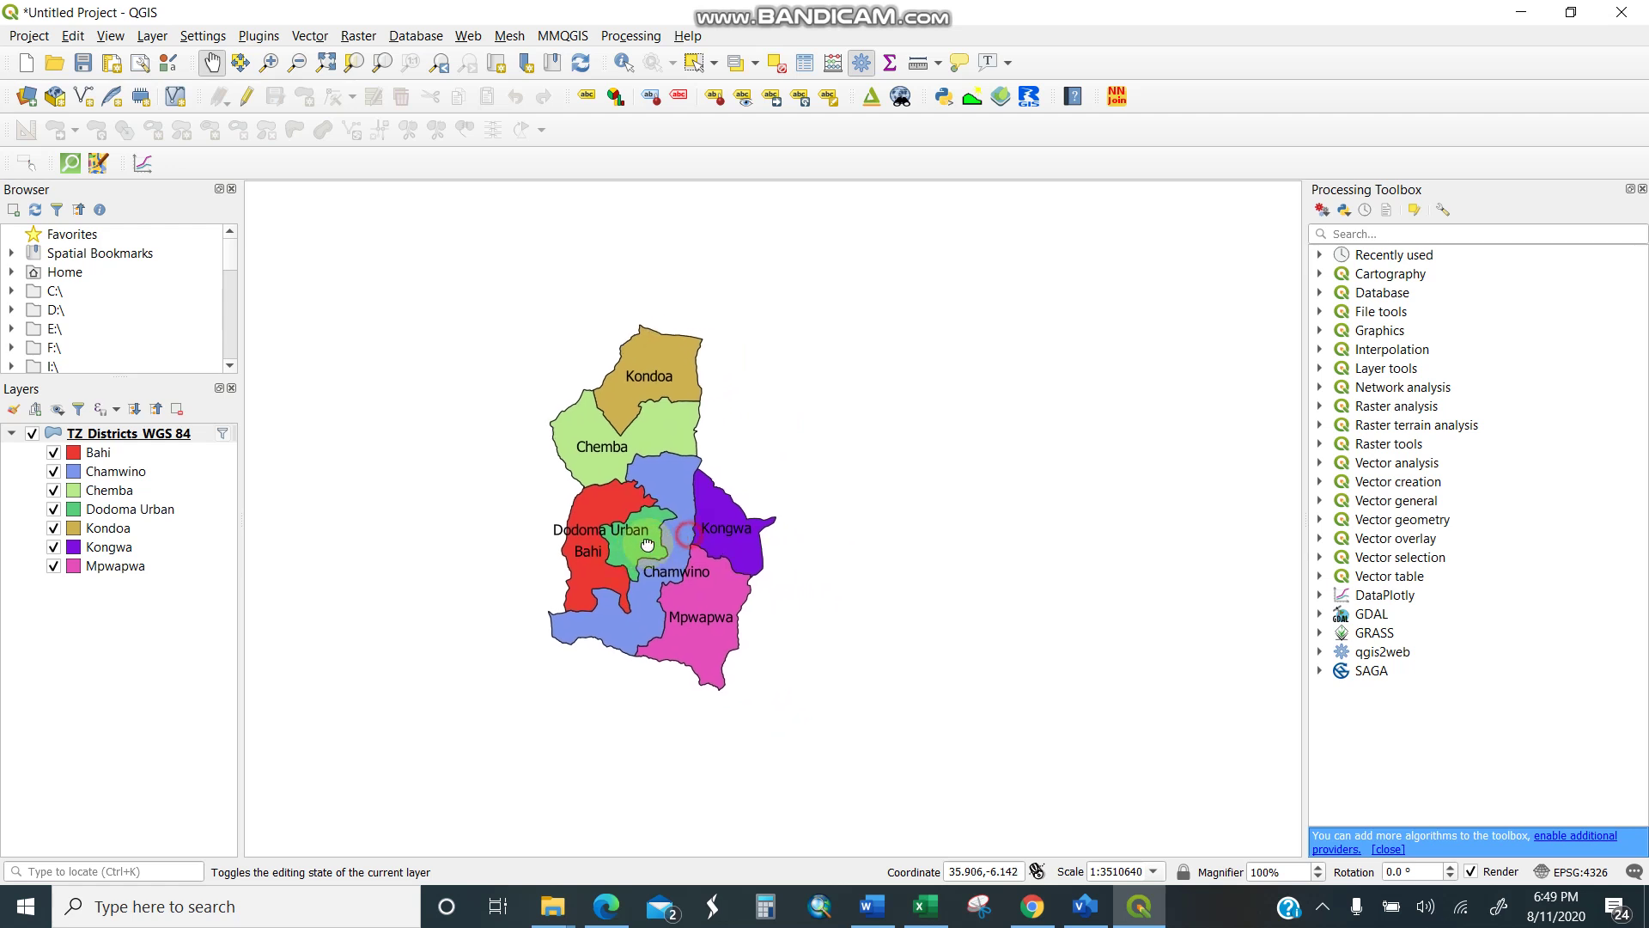